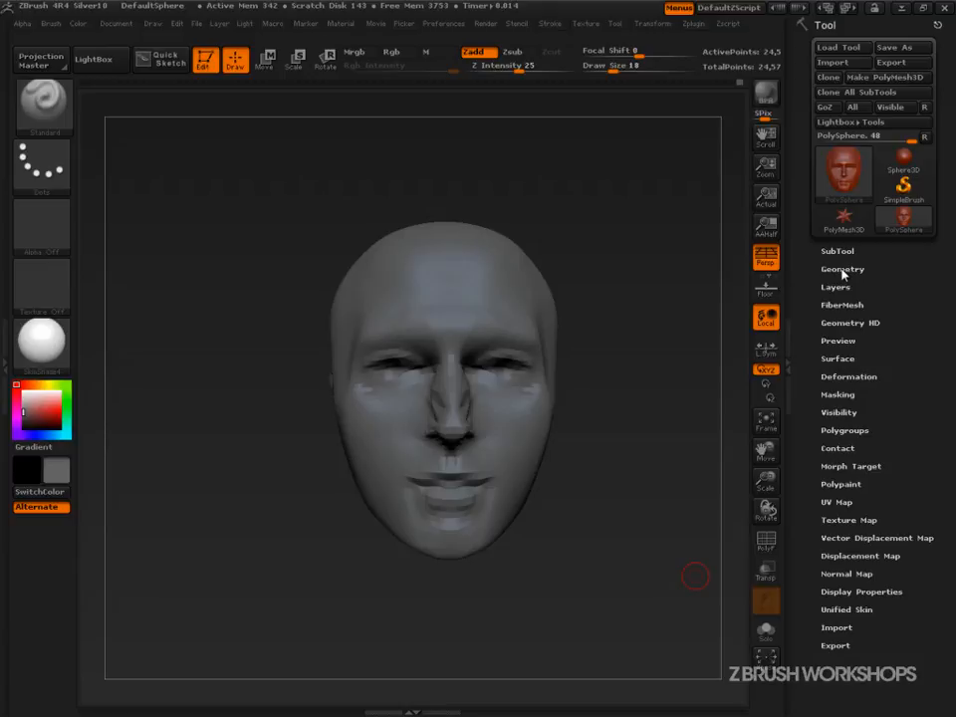
# Expand the Geometry subpalette in the Tool palette.
pyautogui.click(843, 271)
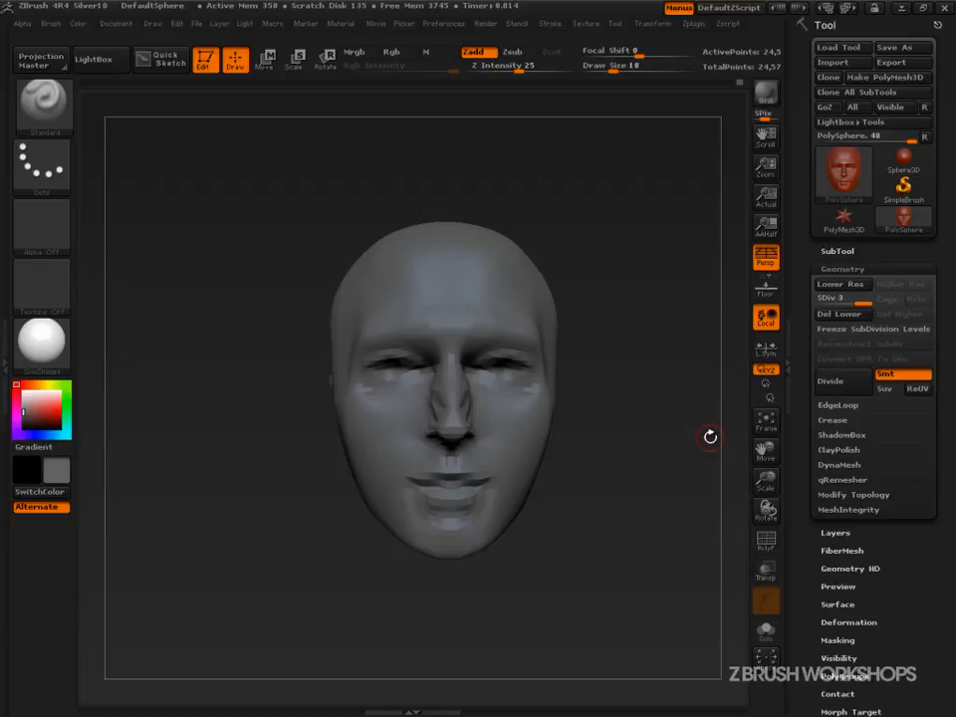
pyautogui.hotkey('ctrl', 'shift', 'd')
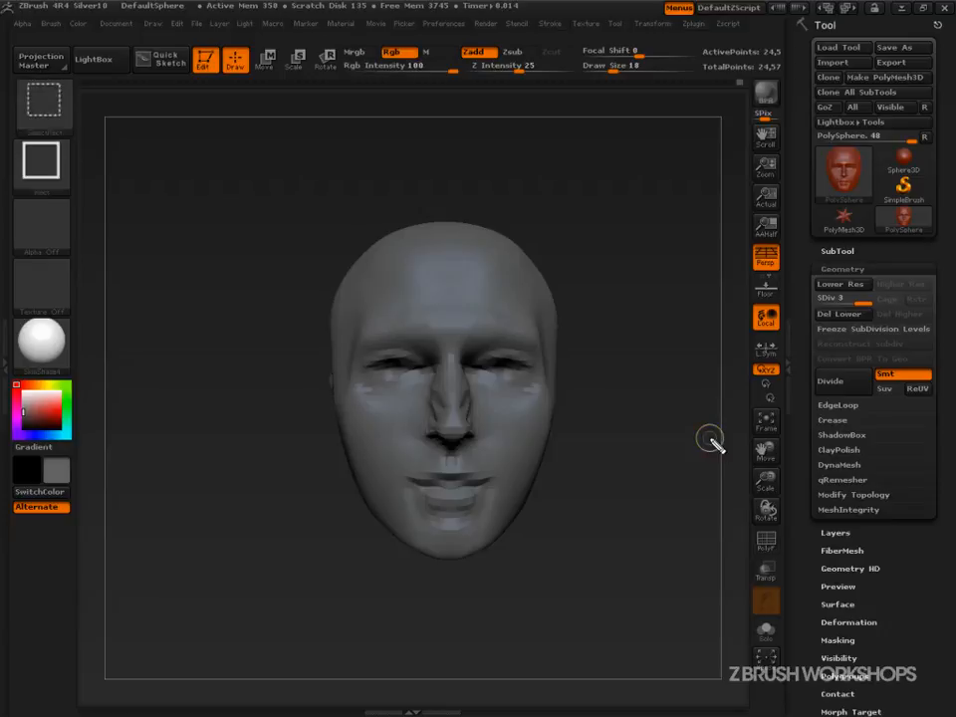
pyautogui.moveTo(804, 264)
pyautogui.mouseDown()
pyautogui.moveTo(940, 292)
pyautogui.moveTo(943, 518)
pyautogui.moveTo(809, 526)
pyautogui.moveTo(807, 272)
pyautogui.mouseUp()
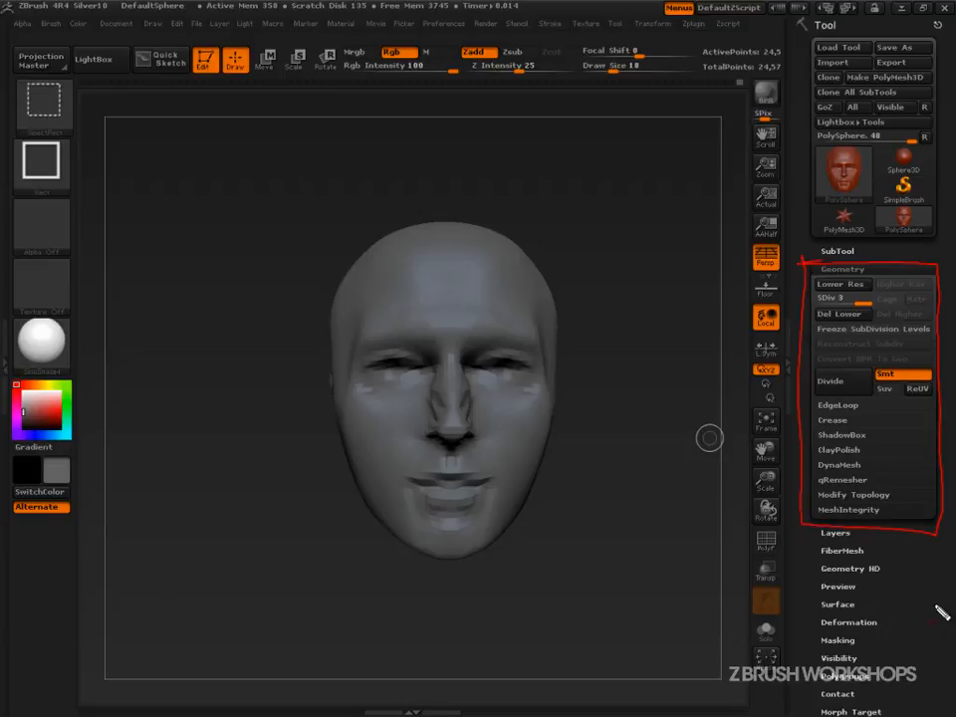
pyautogui.moveTo(846, 10); pyautogui.dragTo(835, 12)
pyautogui.moveTo(869, 258)
pyautogui.mouseDown()
pyautogui.moveTo(817, 280)
pyautogui.moveTo(885, 267)
pyautogui.mouseUp()
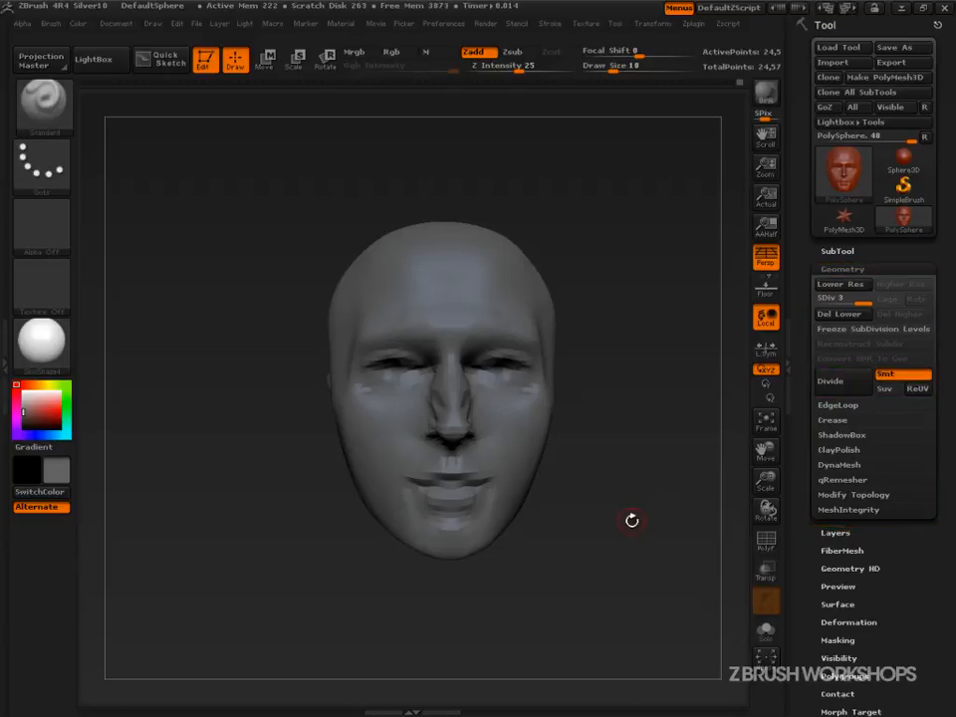
# Take a snapshot of the head on the canvas and move the model beside the copy.
pyautogui.keyDown('alt'); pyautogui.moveTo(659, 522); pyautogui.dragTo(529, 521); pyautogui.keyUp('alt')
pyautogui.hotkey('shift', 's')
pyautogui.keyDown('alt'); pyautogui.moveTo(356, 607); pyautogui.dragTo(594, 609); pyautogui.keyUp('alt')
# Divide the head to subdivision level 4, then step back down to level 3.
pyautogui.hotkey('ctrl', 'd')
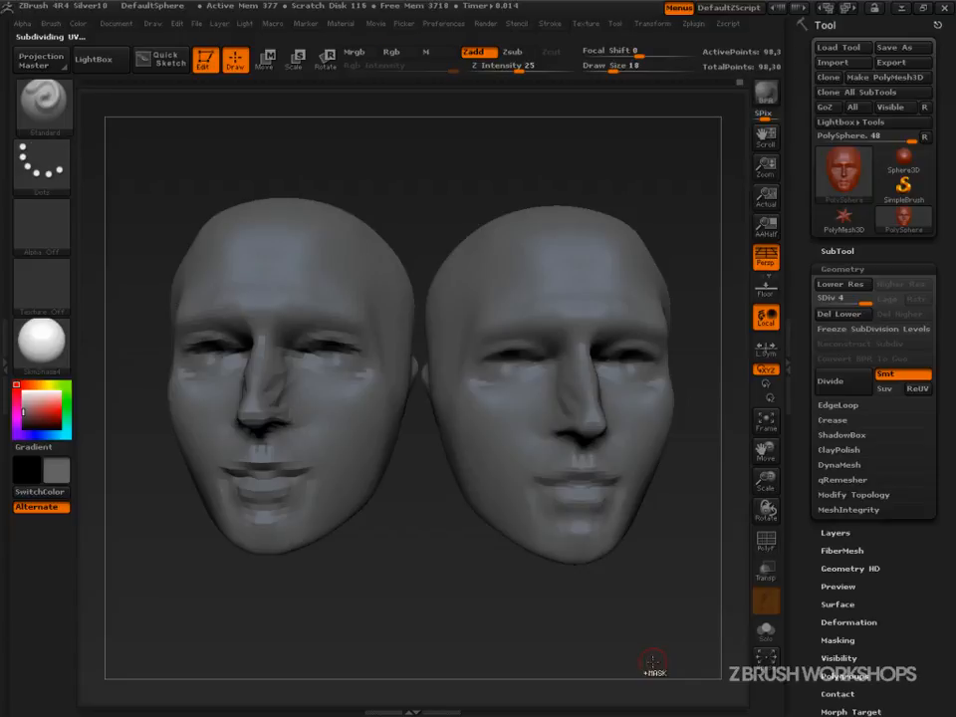
pyautogui.hotkey('shift', 'd')
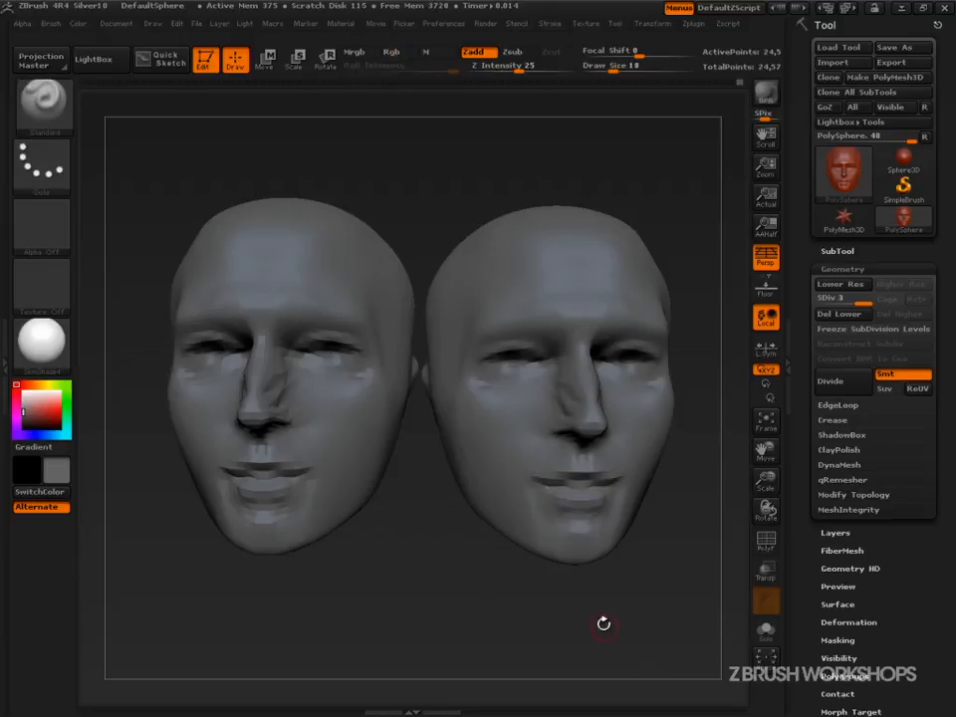
# Turn off Smt and divide the head again to subdivision level 4.
pyautogui.click(918, 373)
pyautogui.click(837, 384)
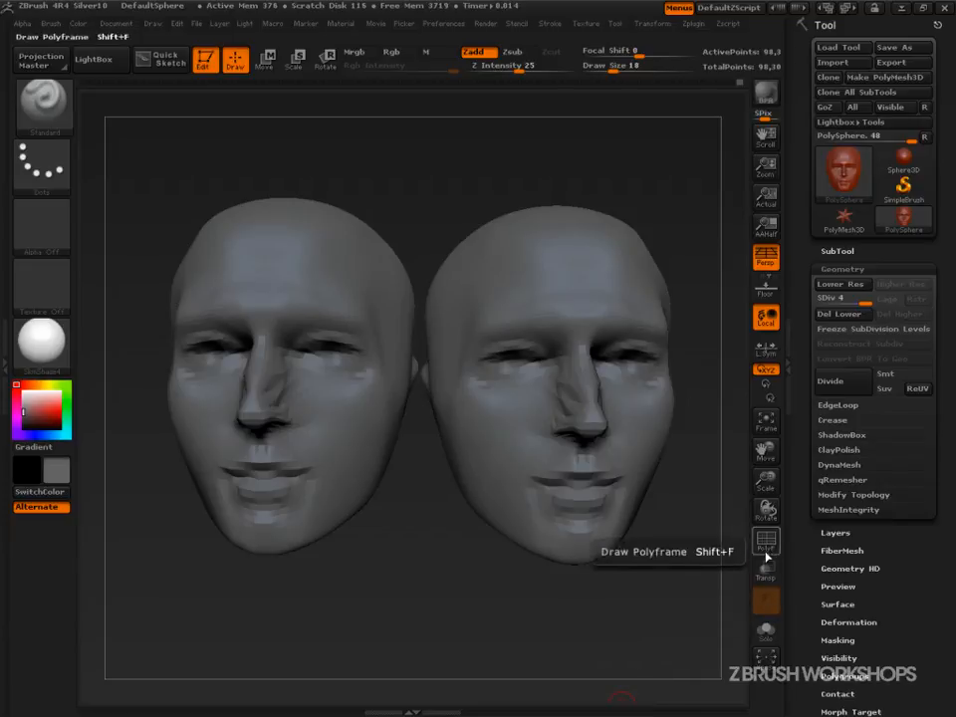
# Show the polyframe and compare subdivision levels 3 and 4, then hide the polyframe.
pyautogui.hotkey('shift', 'f')
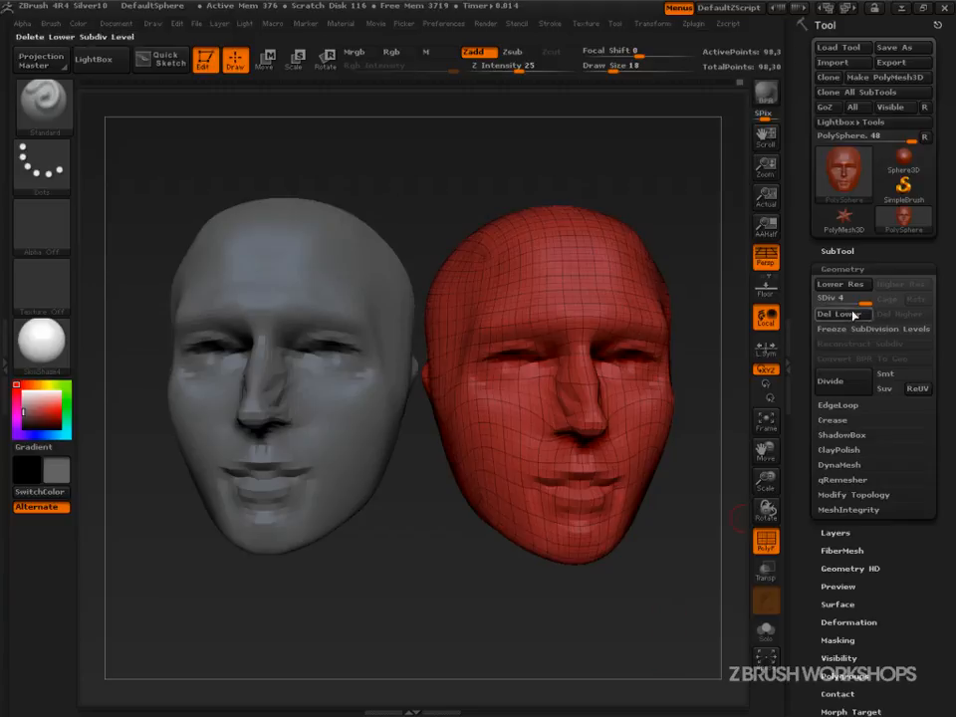
pyautogui.moveTo(863, 302); pyautogui.dragTo(857, 302)
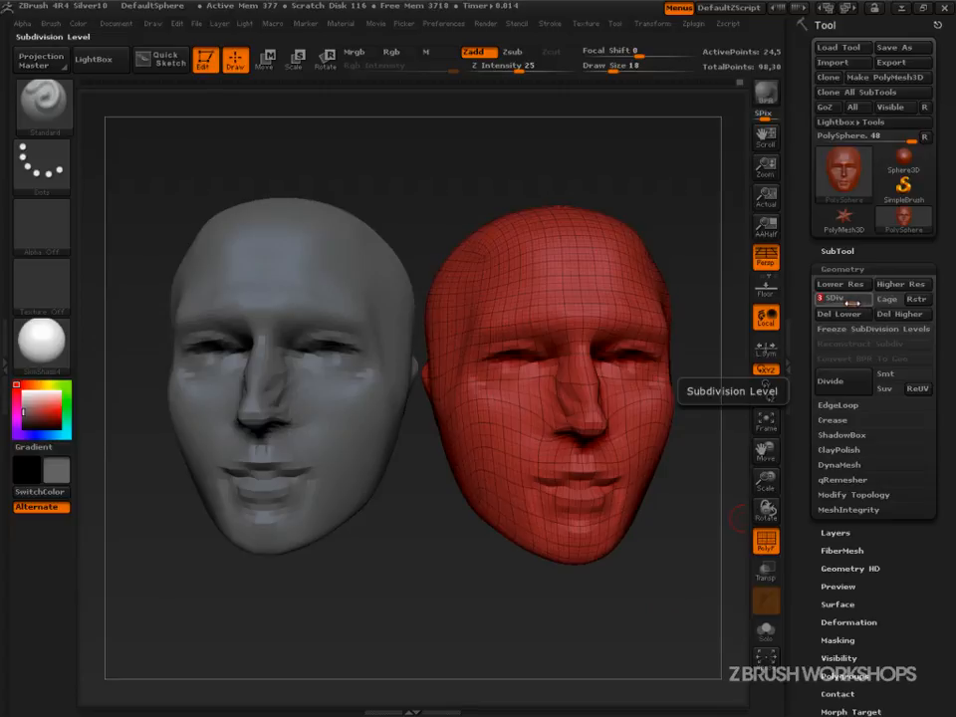
pyautogui.moveTo(852, 303); pyautogui.dragTo(861, 301)
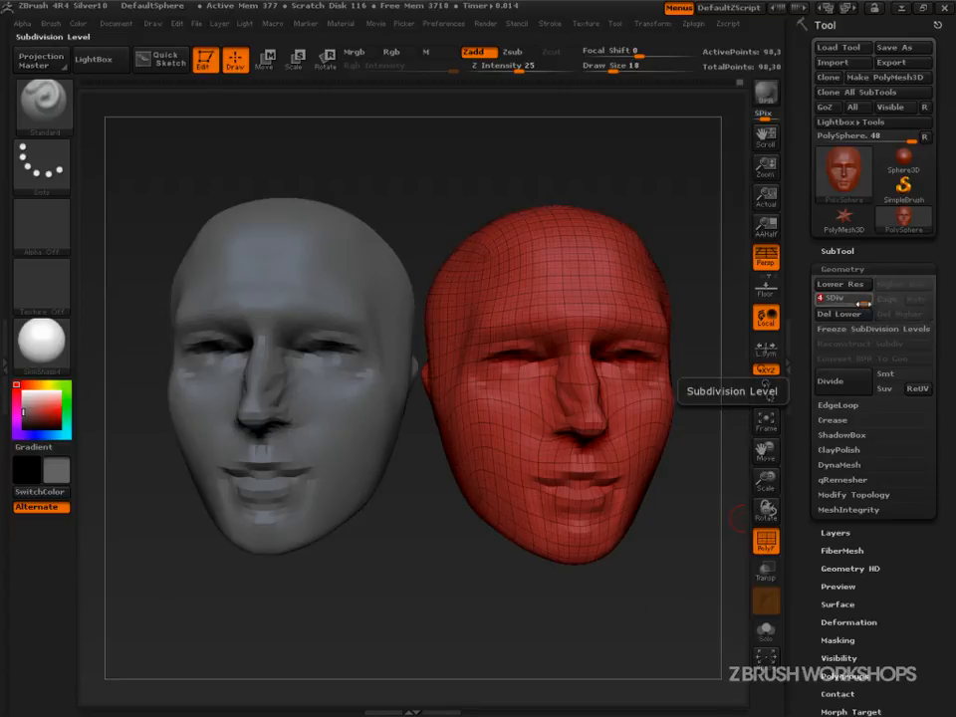
pyautogui.moveTo(862, 303)
pyautogui.mouseDown()
pyautogui.moveTo(852, 303)
pyautogui.moveTo(867, 302)
pyautogui.mouseUp()
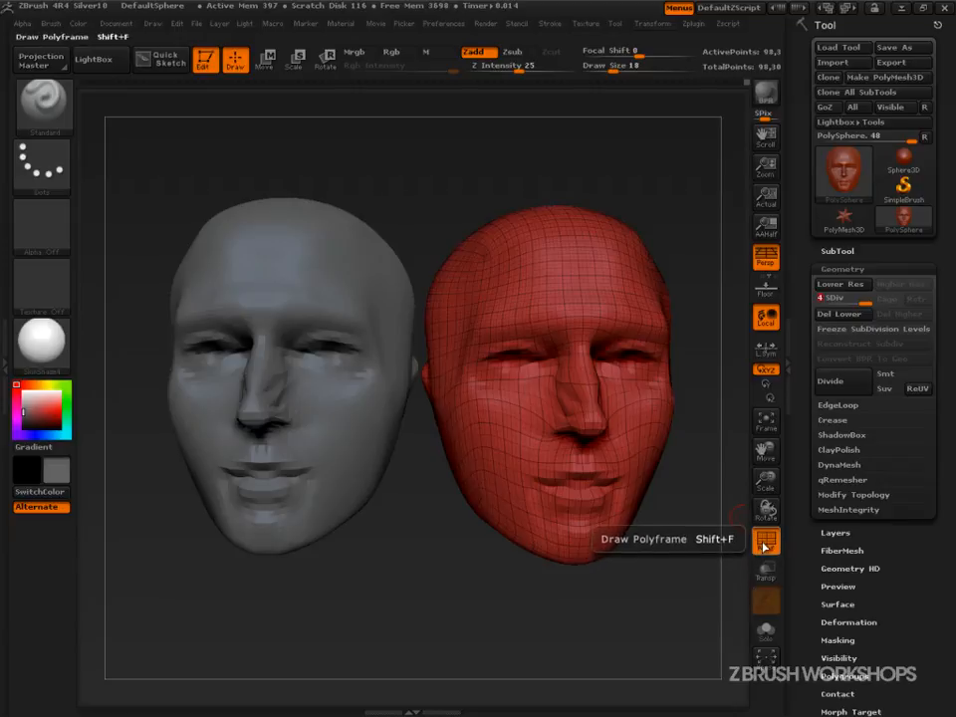
pyautogui.click(767, 544)
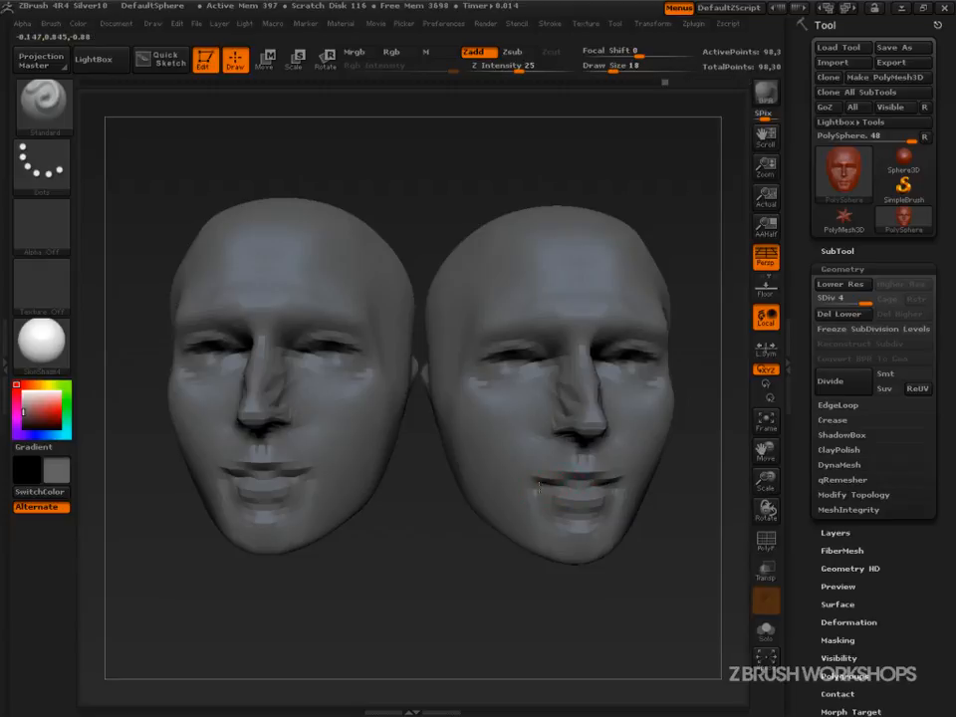
# Smooth the lips of the head with Smooth brush strokes.
pyautogui.press('shift')
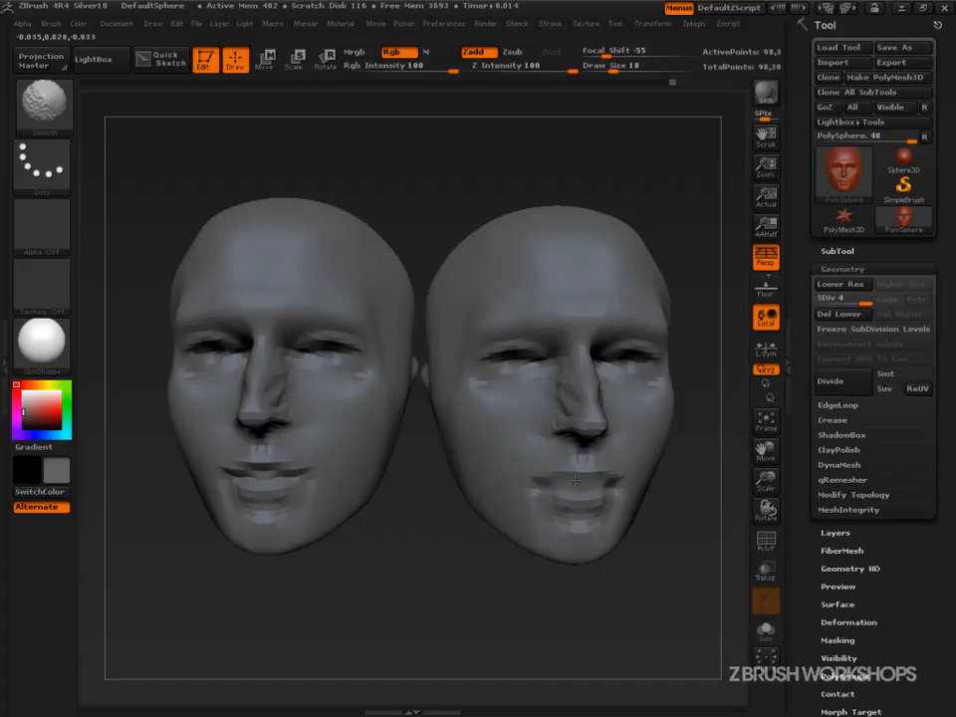
pyautogui.keyDown('shift'); pyautogui.moveTo(536, 486); pyautogui.dragTo(597, 485); pyautogui.keyUp('shift')
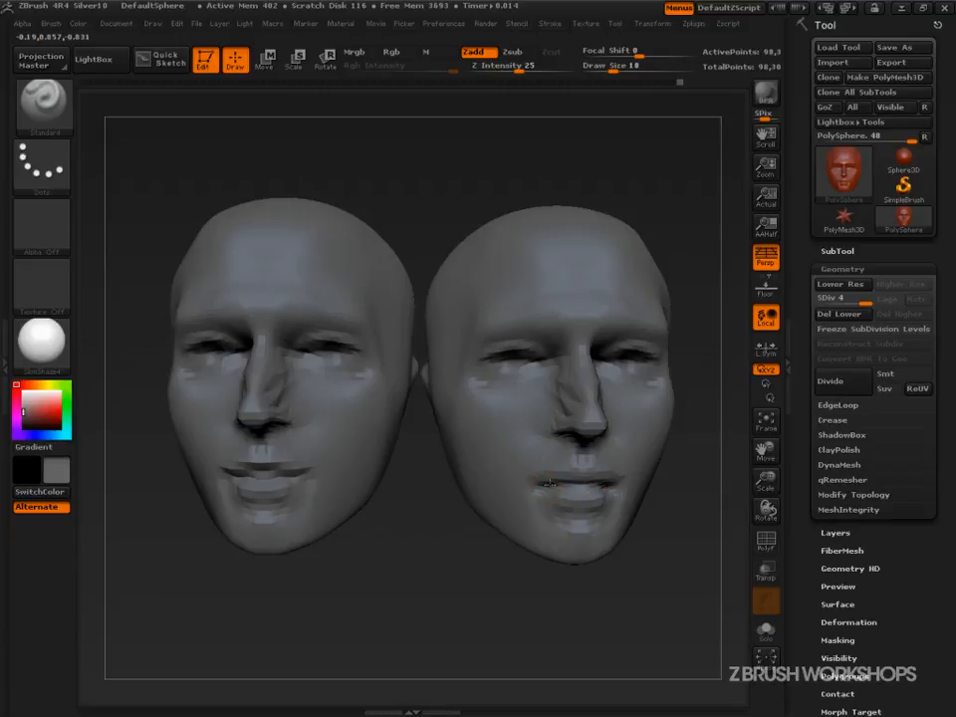
pyautogui.press('shift')
pyautogui.moveTo(555, 465)
pyautogui.keyDown('shift'); pyautogui.mouseDown()
pyautogui.moveTo(558, 483)
pyautogui.moveTo(583, 463)
pyautogui.moveTo(597, 484)
pyautogui.moveTo(578, 493)
pyautogui.moveTo(609, 473)
pyautogui.mouseUp(); pyautogui.keyUp('shift')
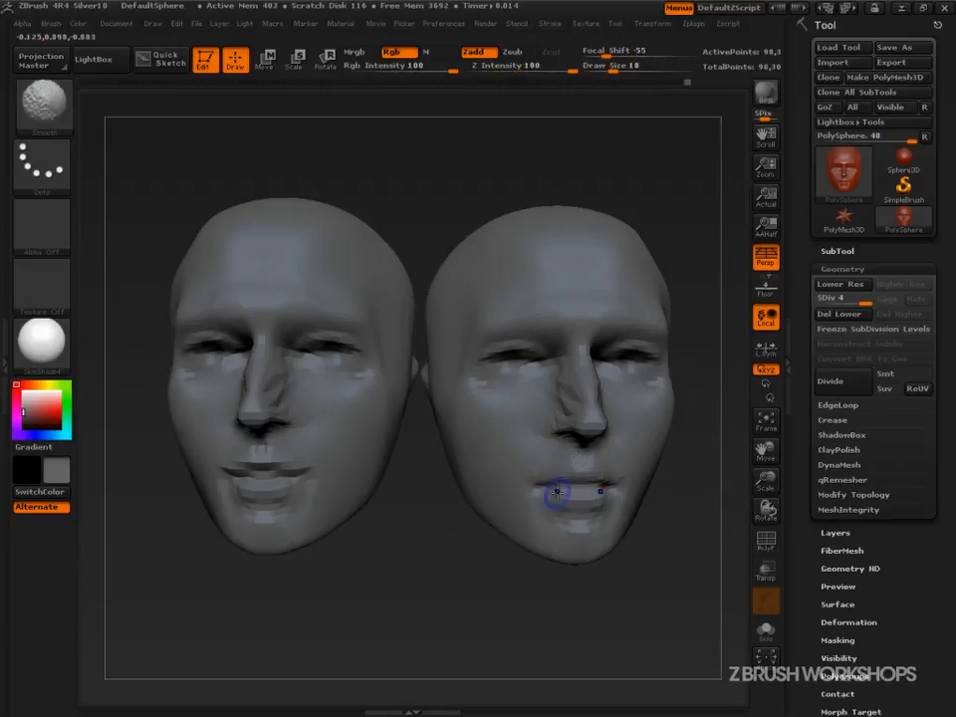
pyautogui.keyDown('shift'); pyautogui.moveTo(549, 504); pyautogui.dragTo(582, 500); pyautogui.keyUp('shift')
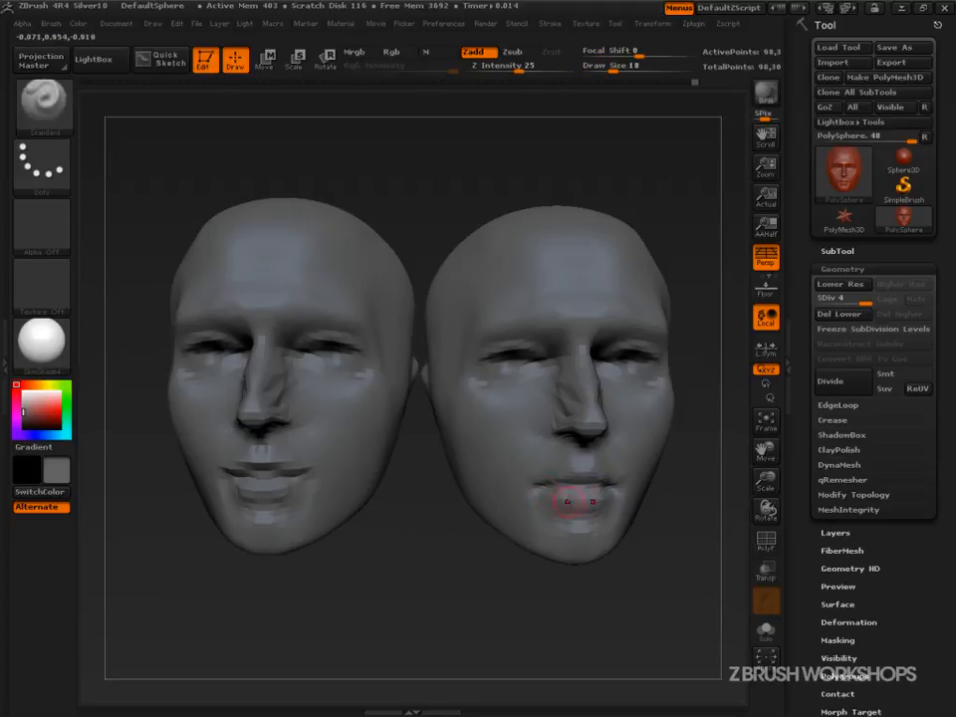
pyautogui.press('shift')
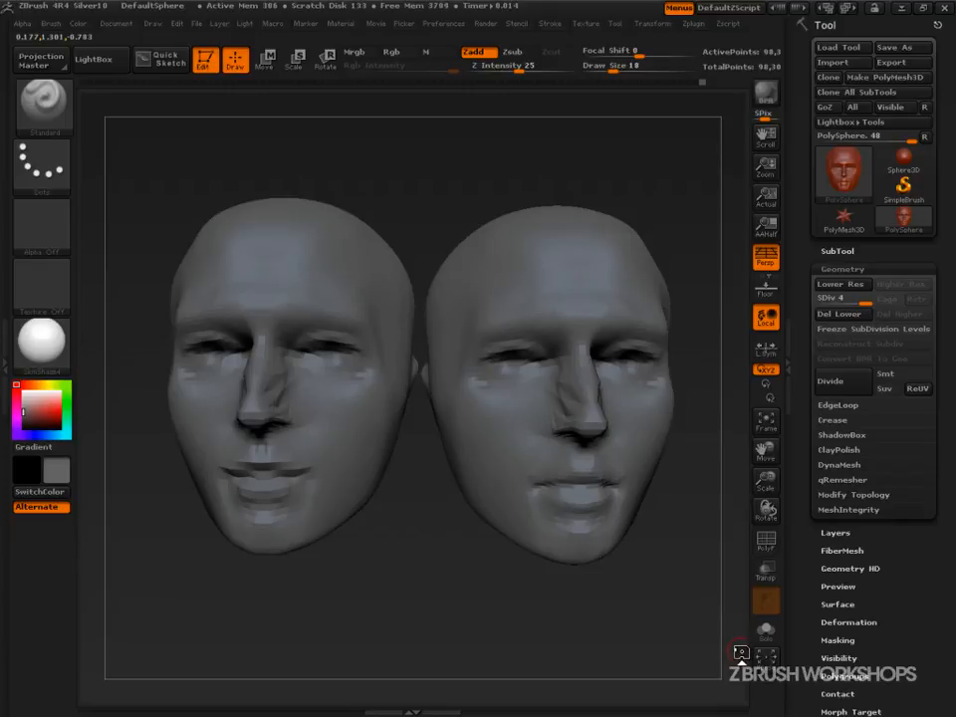
# Re-enable Smt and clear the canvas layer to remove the snapshot copy.
pyautogui.click(896, 376)
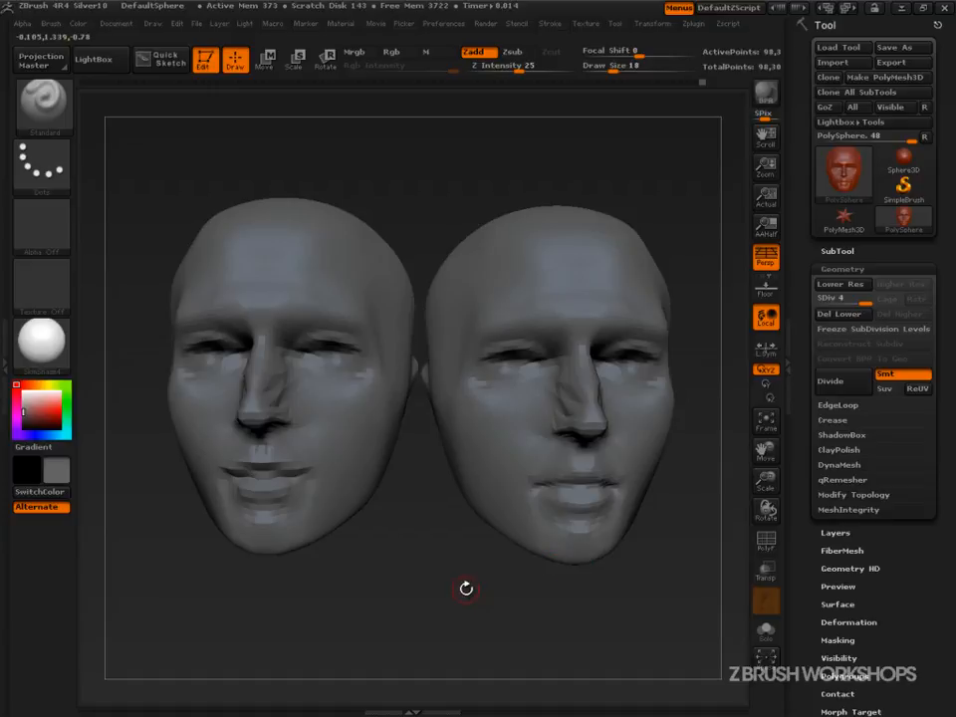
pyautogui.click(219, 22)
pyautogui.click(247, 169)
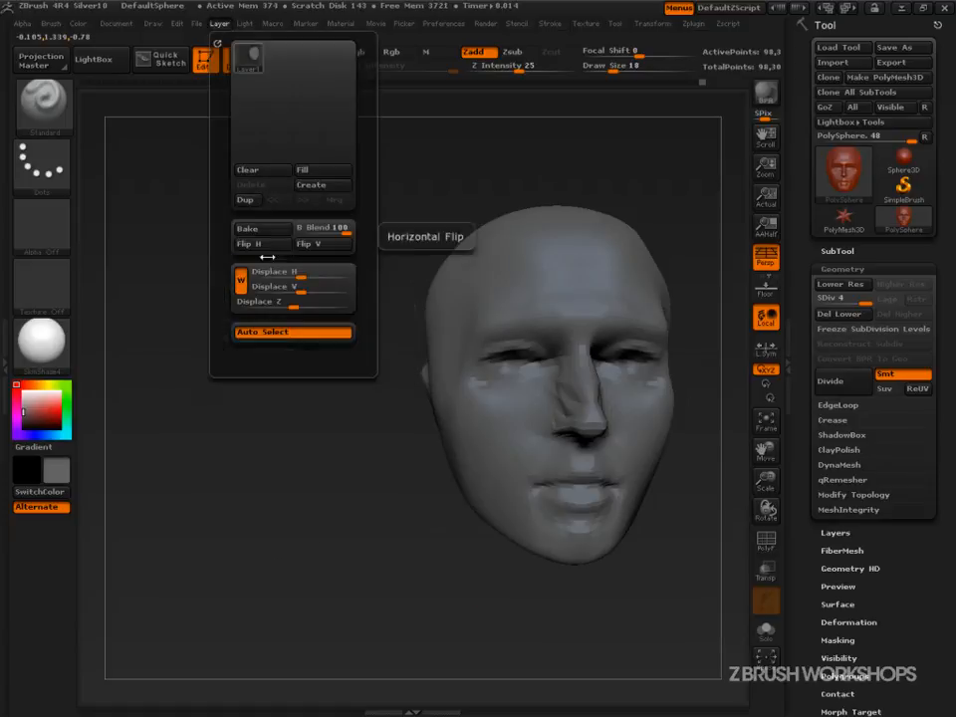
# Step the centered head down to subdivision level 3.
pyautogui.moveTo(704, 540)
pyautogui.mouseDown()
pyautogui.moveTo(573, 592)
pyautogui.moveTo(622, 608)
pyautogui.moveTo(649, 600)
pyautogui.mouseUp()
pyautogui.press('ctrl')
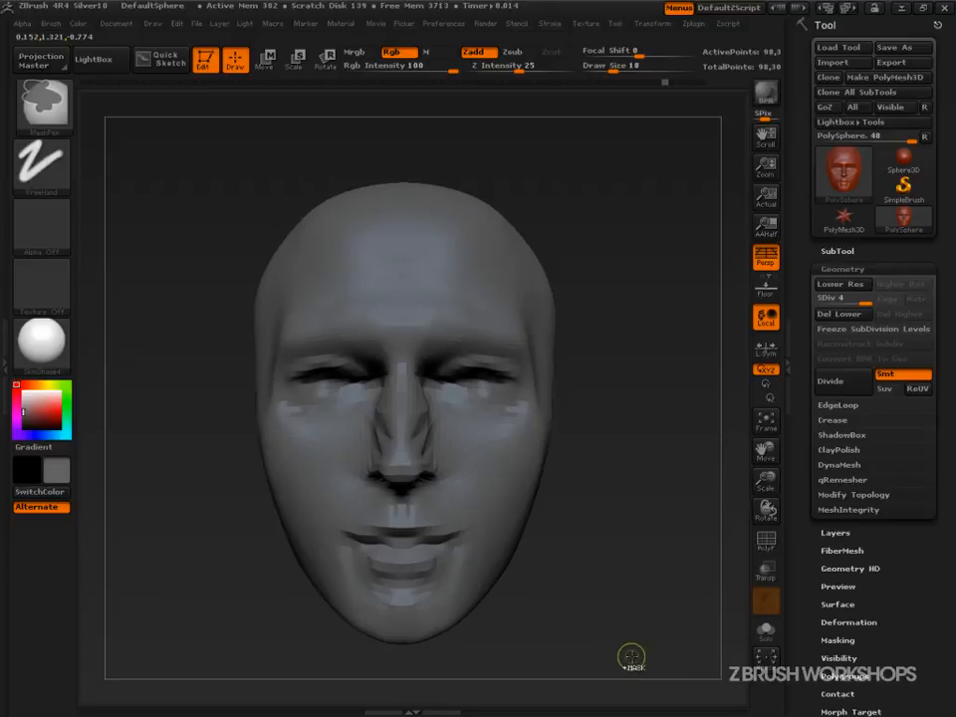
pyautogui.press('shift')
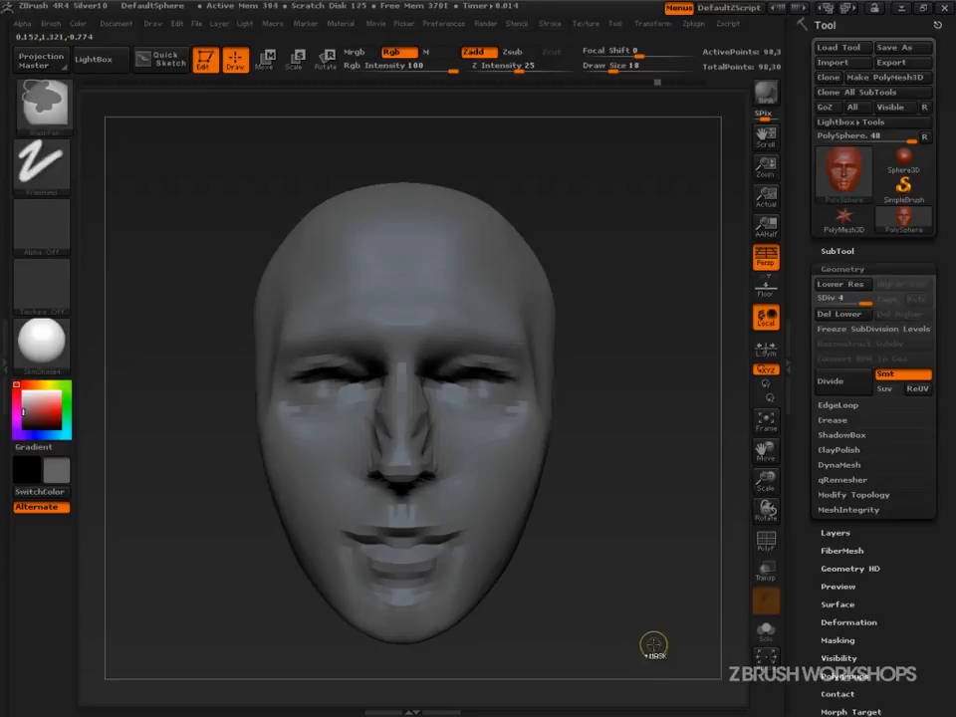
pyautogui.hotkey('shift', 'd')
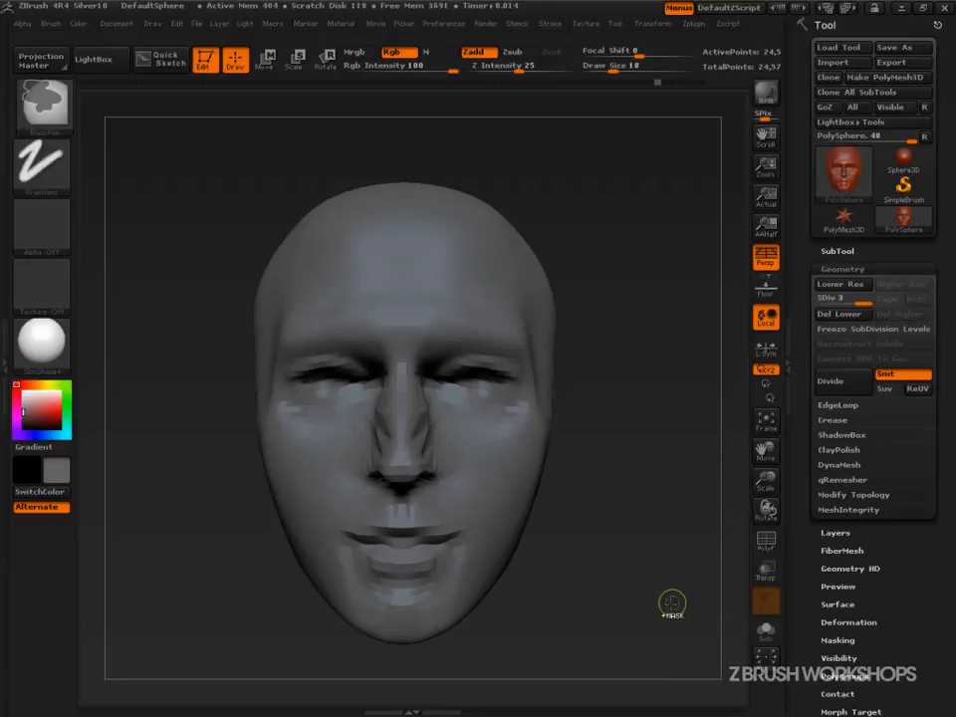
pyautogui.hotkey('ctrl', 'shift')
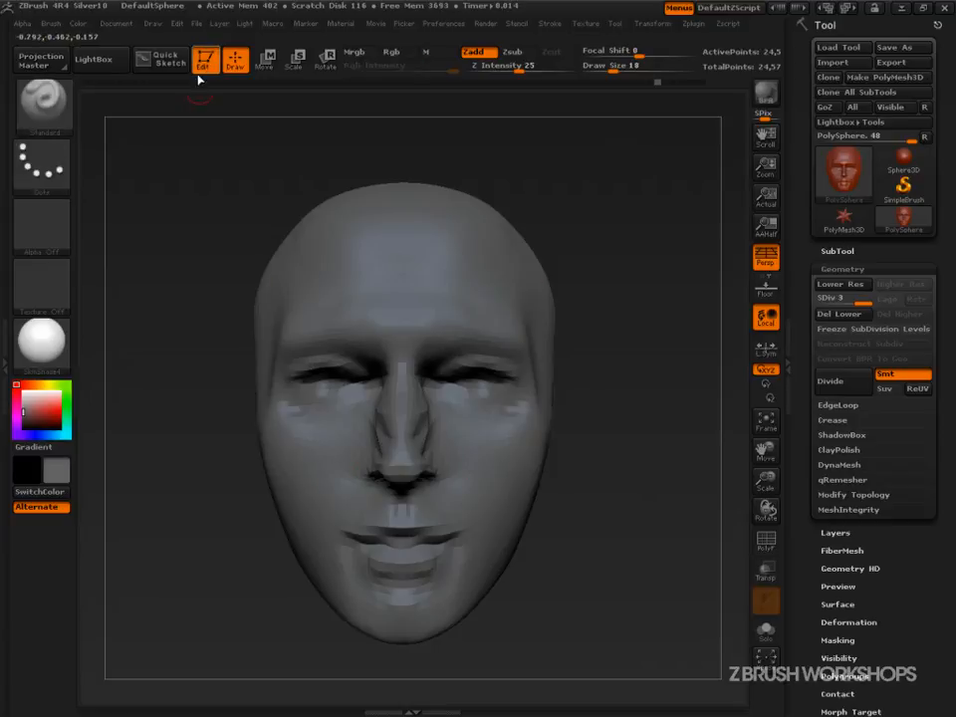
# Scrub back through the undo history to the head before its unsmoothed division.
pyautogui.click(176, 23)
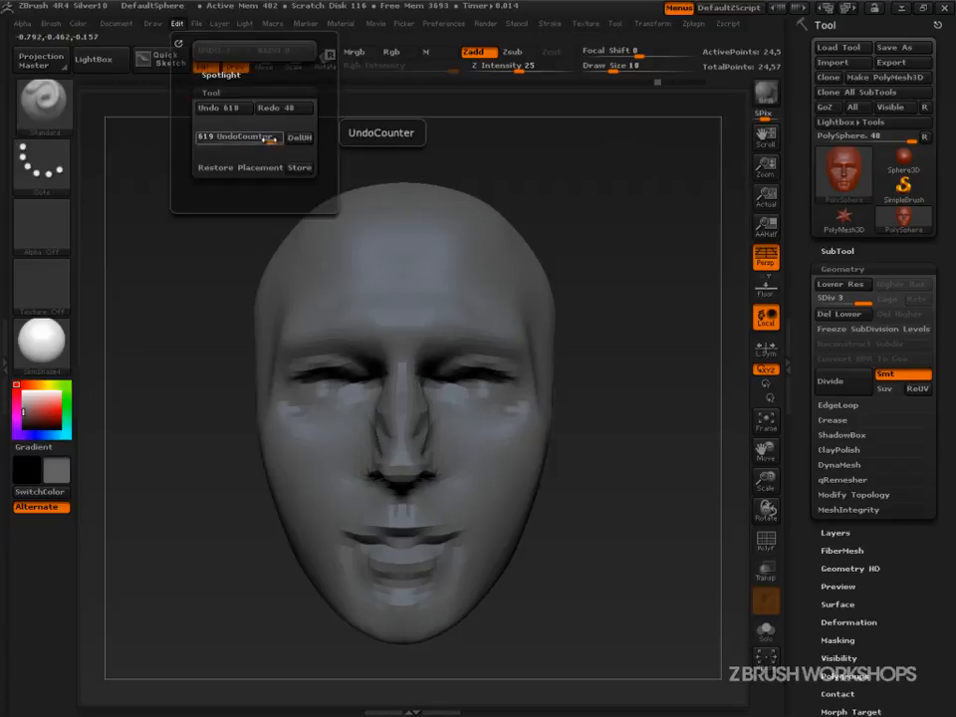
pyautogui.moveTo(267, 140)
pyautogui.mouseDown()
pyautogui.moveTo(194, 138)
pyautogui.moveTo(286, 140)
pyautogui.mouseUp()
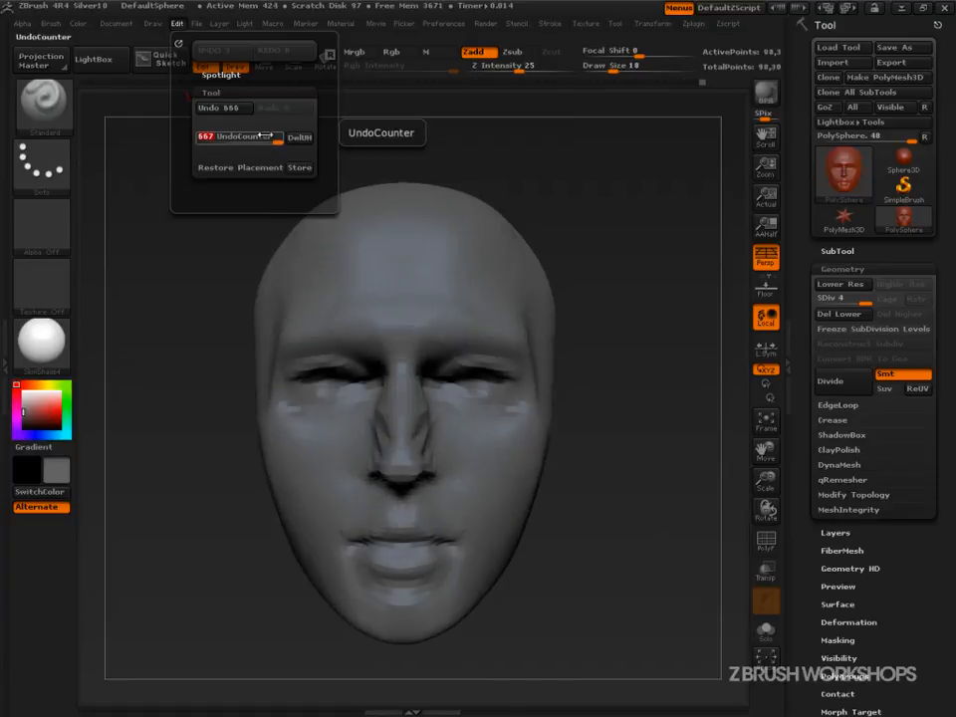
pyautogui.click(196, 23)
pyautogui.click(175, 24)
pyautogui.moveTo(269, 138)
pyautogui.mouseDown()
pyautogui.moveTo(279, 142)
pyautogui.moveTo(269, 139)
pyautogui.mouseUp()
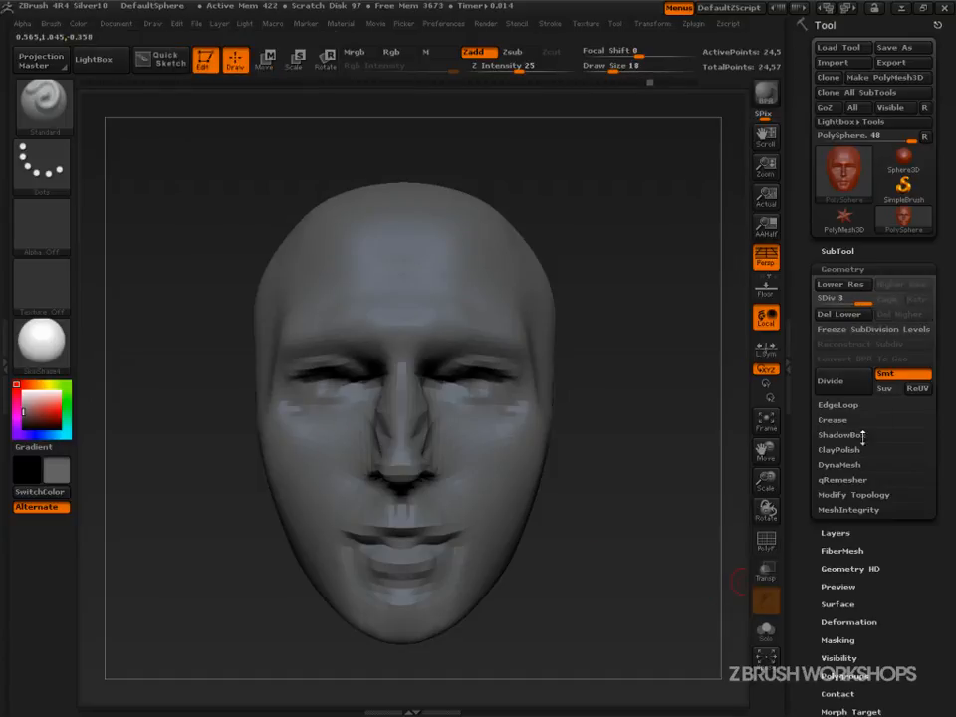
# Divide the head again with Smt enabled.
pyautogui.click(828, 381)
pyautogui.moveTo(564, 601); pyautogui.dragTo(653, 613)
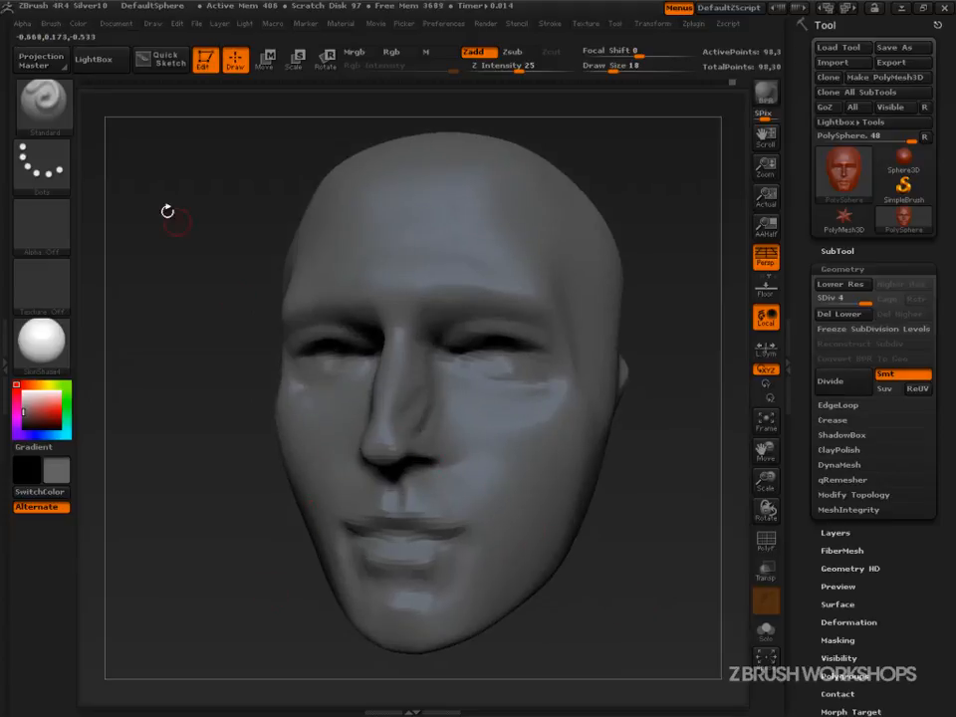
# Select the ClayBuildup brush at draw size 29 and build up the bridge of the nose.
pyautogui.click(43, 100)
pyautogui.click(175, 184)
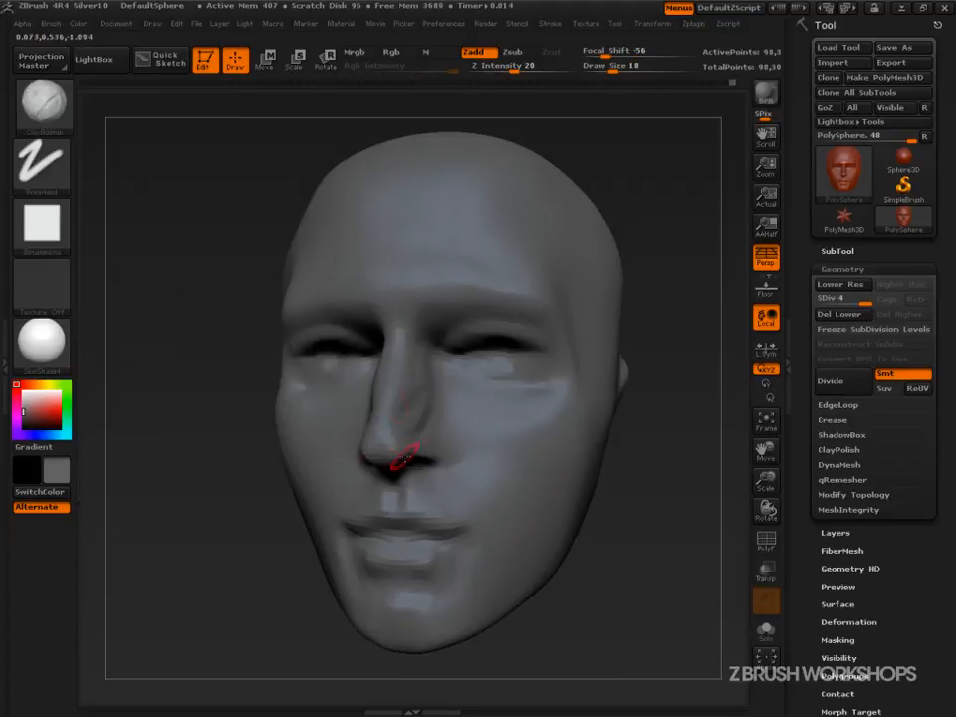
pyautogui.moveTo(418, 453); pyautogui.dragTo(645, 519)
pyautogui.press('s')
pyautogui.moveTo(428, 451); pyautogui.dragTo(417, 444)
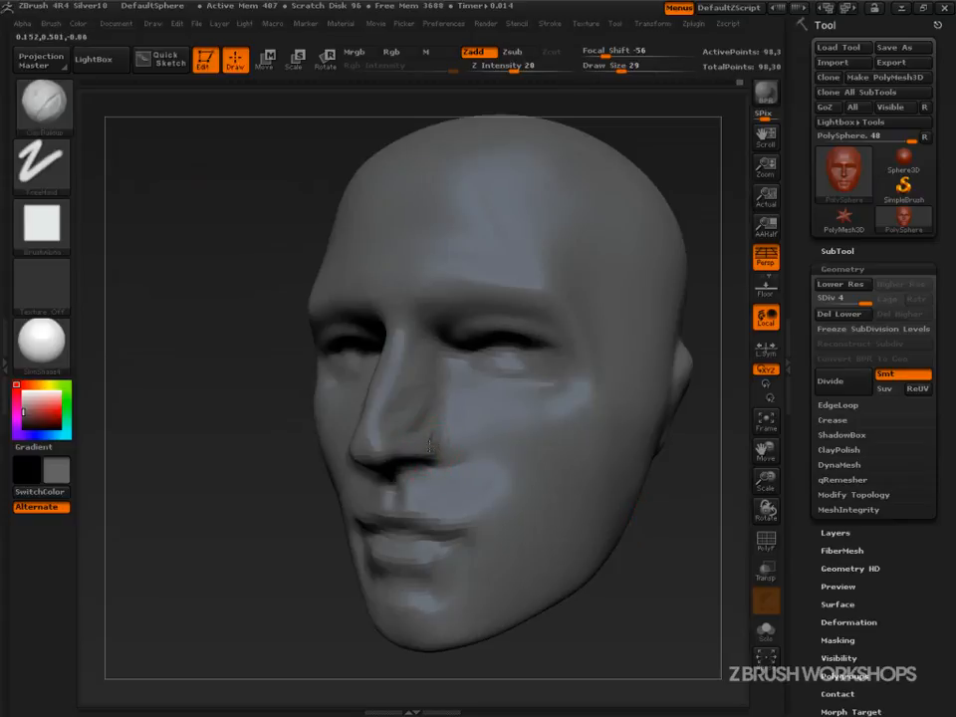
pyautogui.moveTo(239, 370); pyautogui.dragTo(337, 483)
pyautogui.moveTo(284, 331)
pyautogui.mouseDown()
pyautogui.moveTo(303, 508)
pyautogui.moveTo(385, 433)
pyautogui.mouseUp()
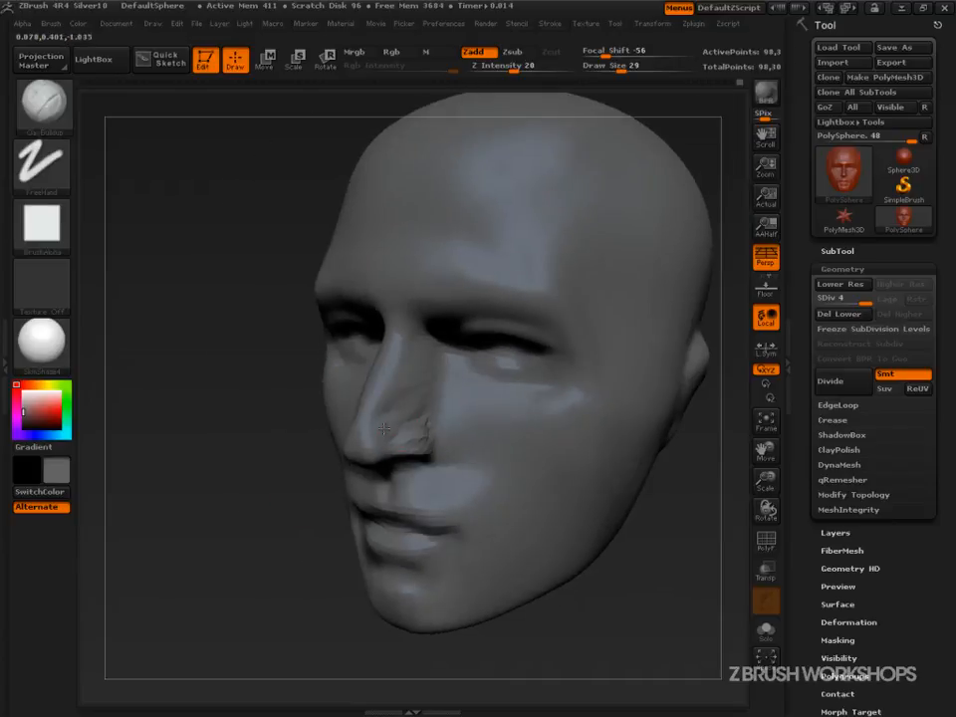
pyautogui.moveTo(444, 468)
pyautogui.mouseDown()
pyautogui.moveTo(598, 518)
pyautogui.moveTo(380, 378)
pyautogui.mouseUp()
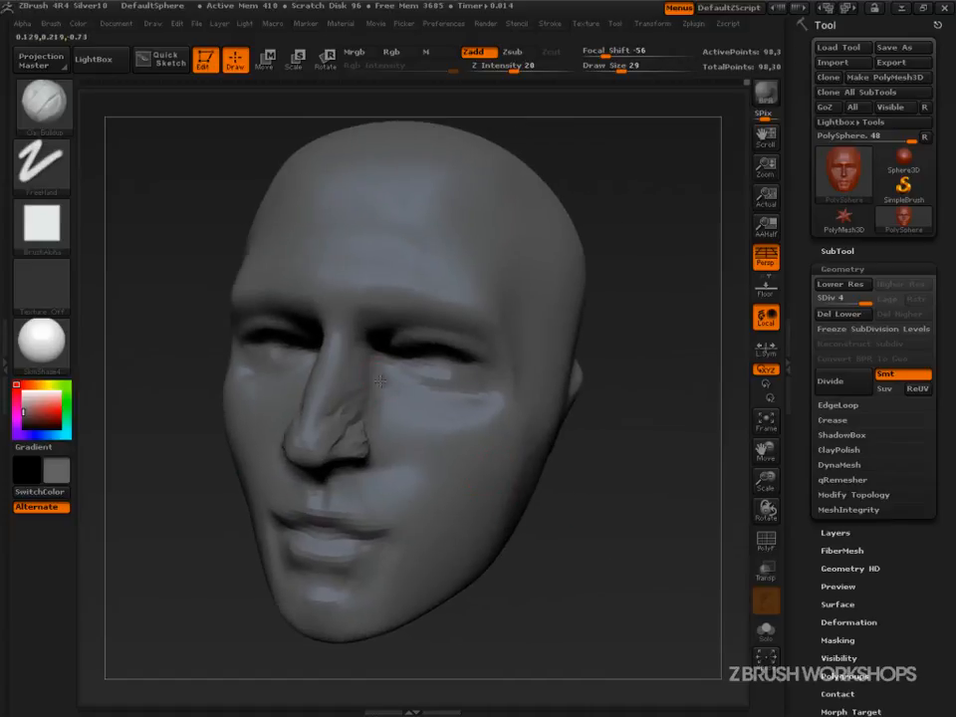
# Continue building up the sides of the nose with ClayBuildup, resizing the brush to 45 and then 31.
pyautogui.moveTo(648, 458); pyautogui.dragTo(507, 446)
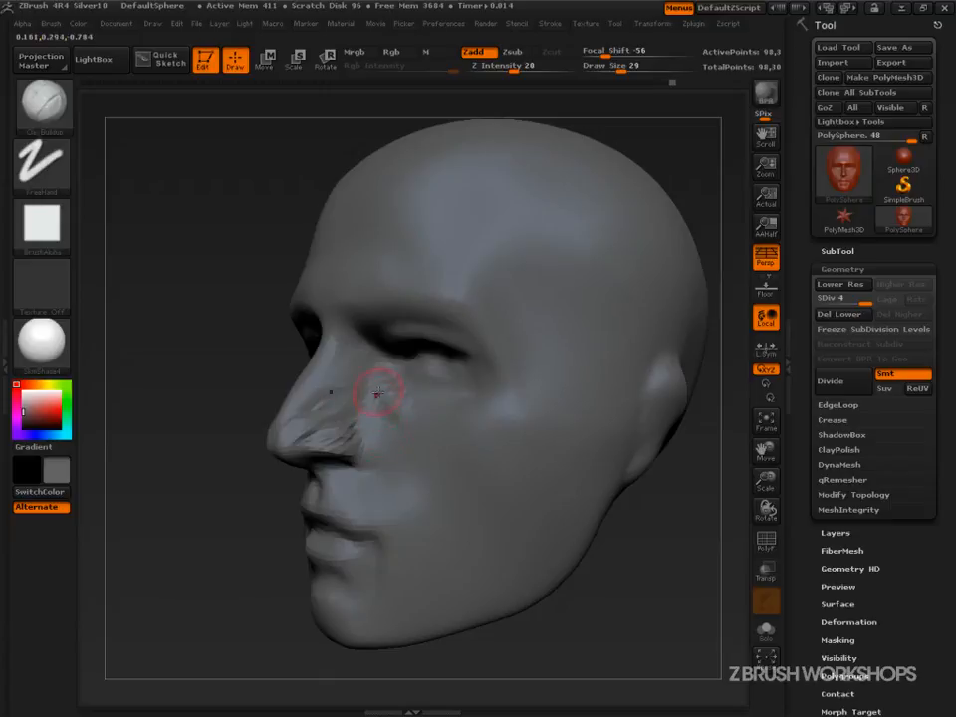
pyautogui.press(']')
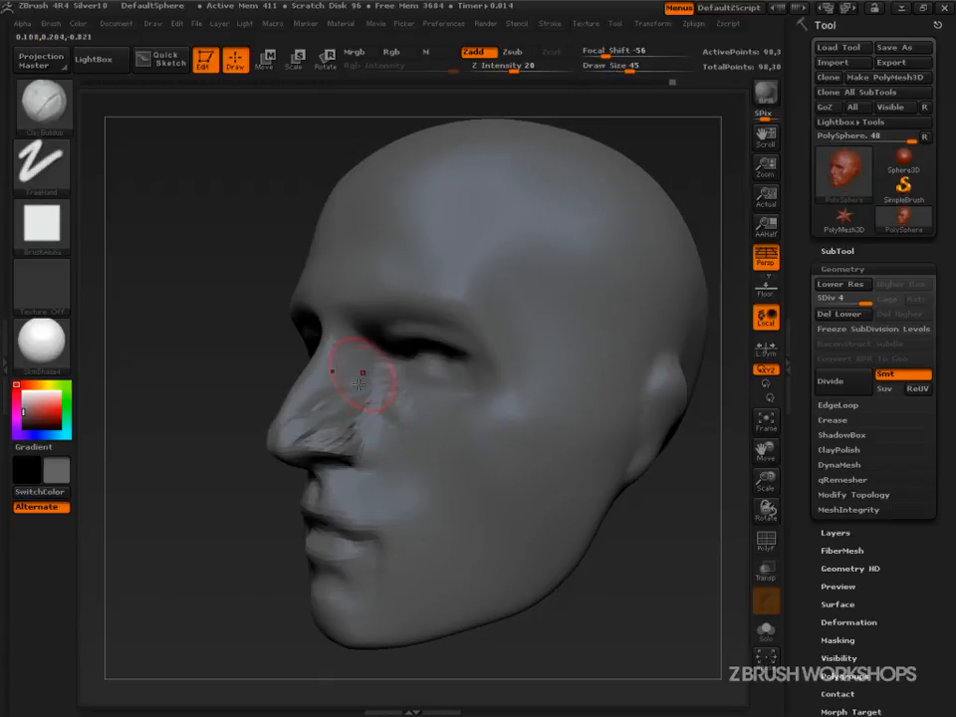
pyautogui.moveTo(192, 497); pyautogui.dragTo(588, 558)
pyautogui.press('[')
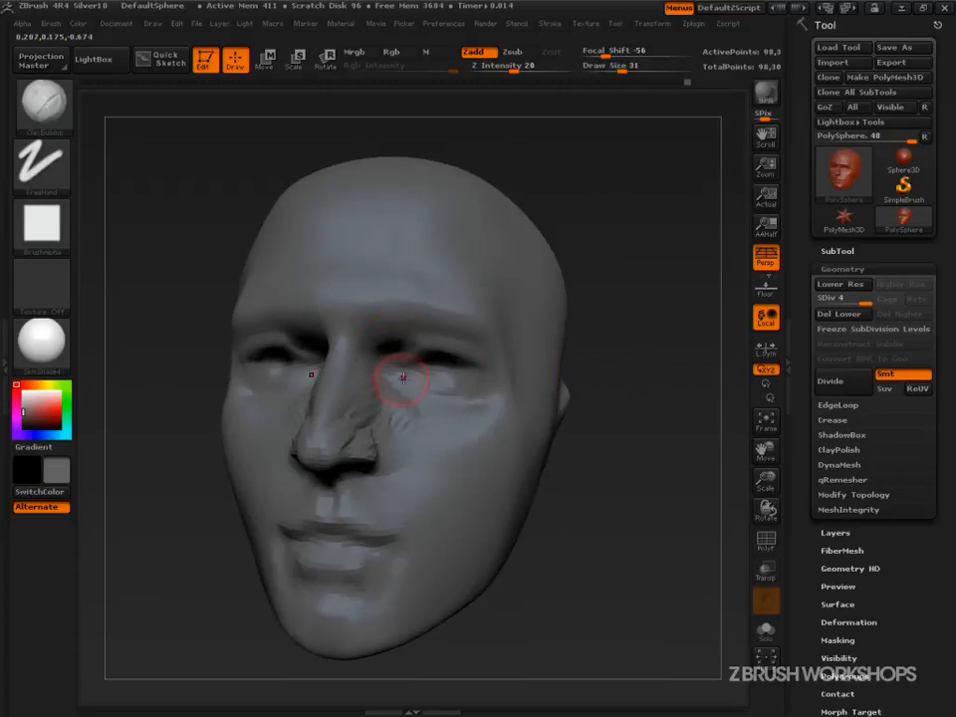
pyautogui.moveTo(698, 349); pyautogui.dragTo(630, 352)
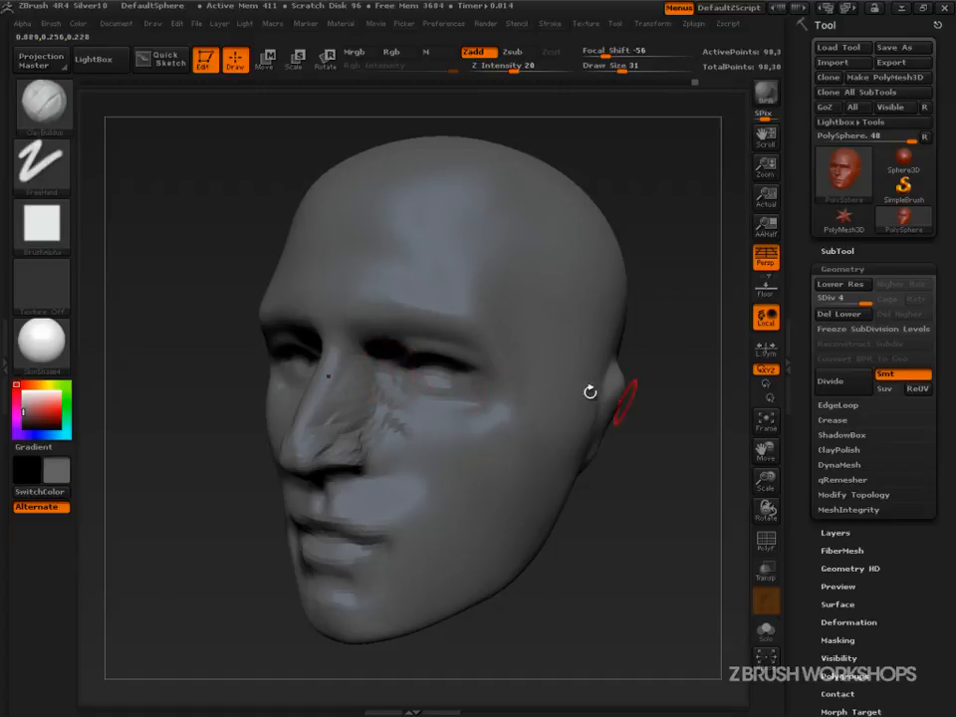
# Build up the cheekbone and cheek with ClayBuildup strokes, resizing the brush to draw size 39.
pyautogui.moveTo(499, 381); pyautogui.dragTo(480, 372, button='right')
pyautogui.press('s')
pyautogui.moveTo(410, 378)
pyautogui.mouseDown()
pyautogui.moveTo(401, 378)
pyautogui.moveTo(421, 356)
pyautogui.moveTo(448, 351)
pyautogui.moveTo(403, 349)
pyautogui.mouseUp()
pyautogui.keyDown('shift'); pyautogui.moveTo(672, 383); pyautogui.dragTo(681, 421, button='right'); pyautogui.keyUp('shift')
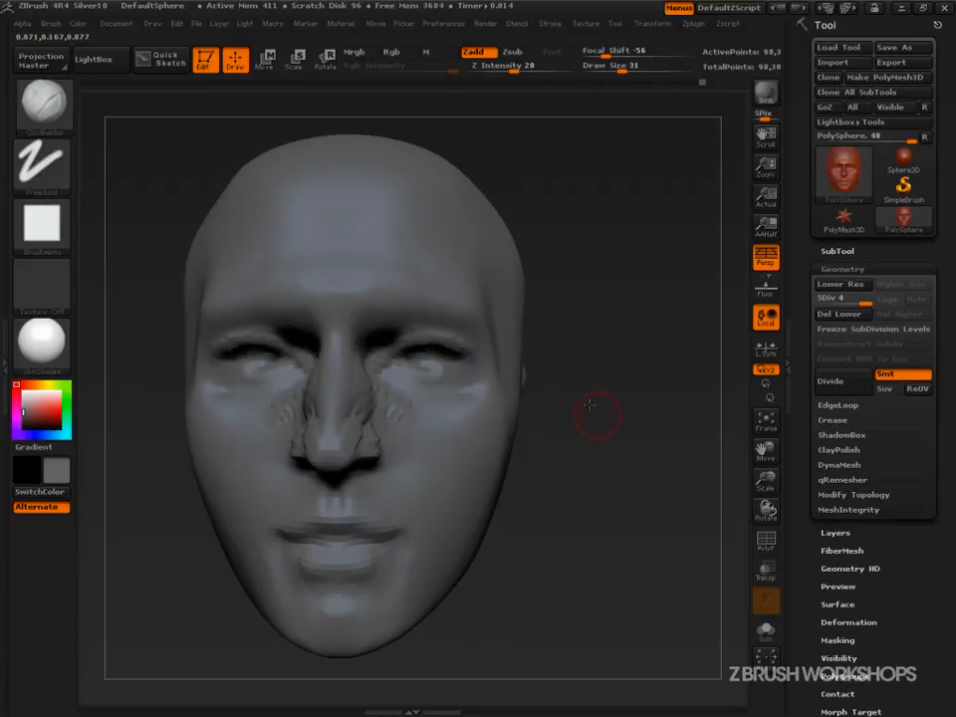
pyautogui.moveTo(551, 376); pyautogui.dragTo(466, 437)
pyautogui.moveTo(595, 448)
pyautogui.mouseDown()
pyautogui.moveTo(437, 427)
pyautogui.moveTo(456, 461)
pyautogui.moveTo(448, 447)
pyautogui.mouseUp()
pyautogui.press('s')
pyautogui.moveTo(481, 459)
pyautogui.mouseDown()
pyautogui.moveTo(470, 436)
pyautogui.moveTo(445, 421)
pyautogui.moveTo(485, 430)
pyautogui.mouseUp()
pyautogui.press('s')
pyautogui.moveTo(508, 414)
pyautogui.mouseDown()
pyautogui.moveTo(472, 416)
pyautogui.moveTo(466, 447)
pyautogui.moveTo(484, 434)
pyautogui.moveTo(472, 434)
pyautogui.mouseUp()
pyautogui.press('s')
pyautogui.keyDown('alt'); pyautogui.moveTo(630, 448); pyautogui.dragTo(628, 526); pyautogui.keyUp('alt')
pyautogui.press('s')
pyautogui.moveTo(448, 427); pyautogui.dragTo(466, 427)
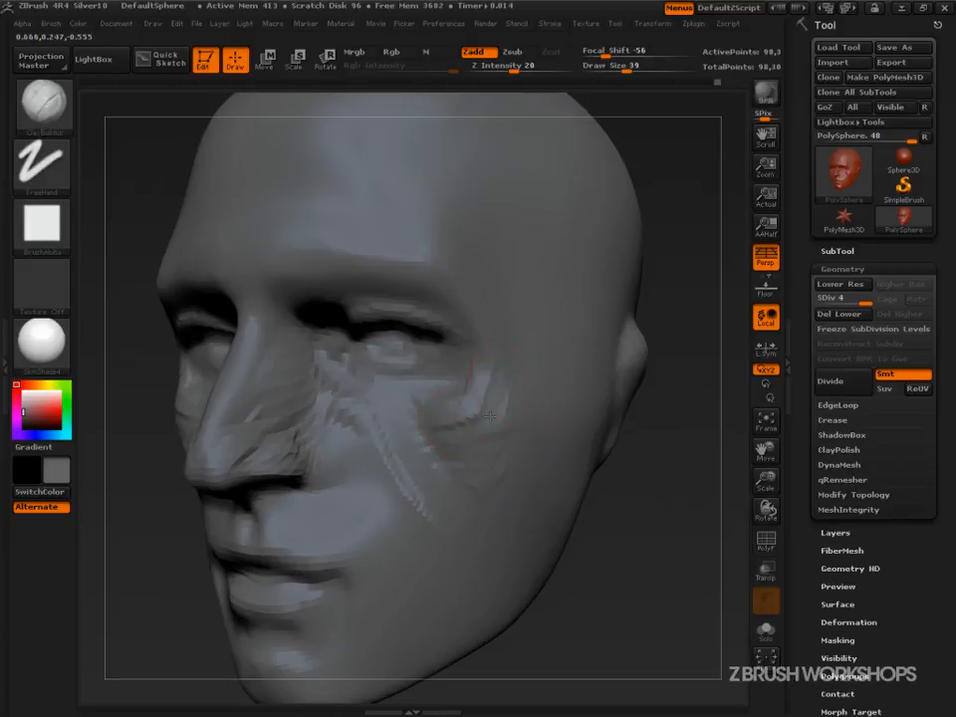
# Sweep broad ClayBuildup strokes over the cheek, temple and forehead, enlarging the brush to 63 and then 67.
pyautogui.moveTo(687, 526); pyautogui.dragTo(615, 533)
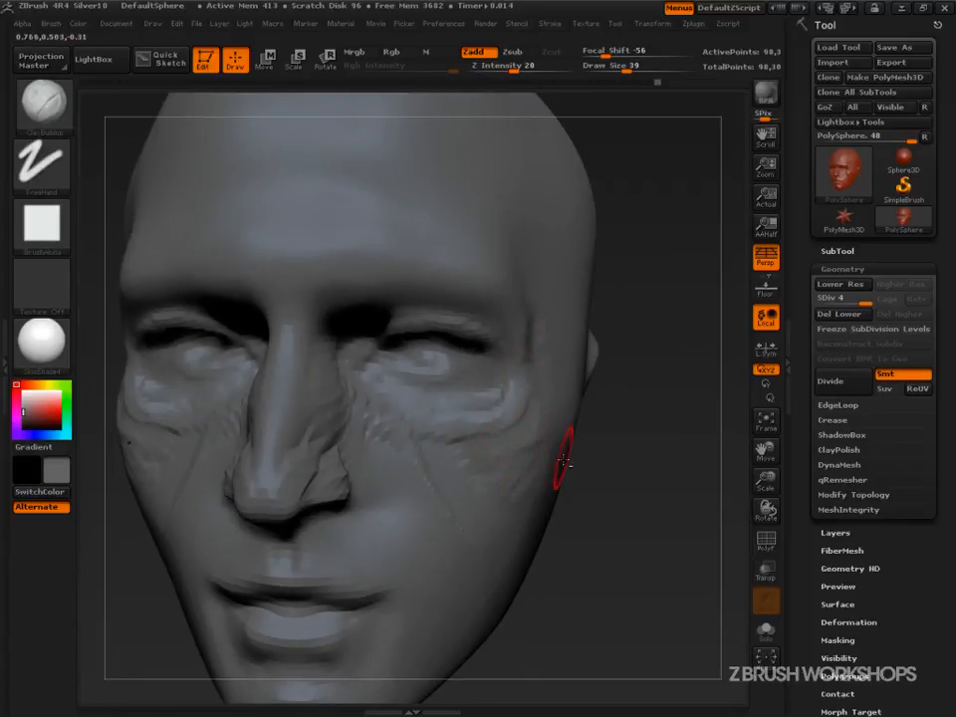
pyautogui.moveTo(613, 487)
pyautogui.keyDown('alt'); pyautogui.mouseDown()
pyautogui.moveTo(497, 480)
pyautogui.moveTo(501, 493)
pyautogui.mouseUp(); pyautogui.keyUp('alt')
pyautogui.press('s')
pyautogui.click(451, 478)
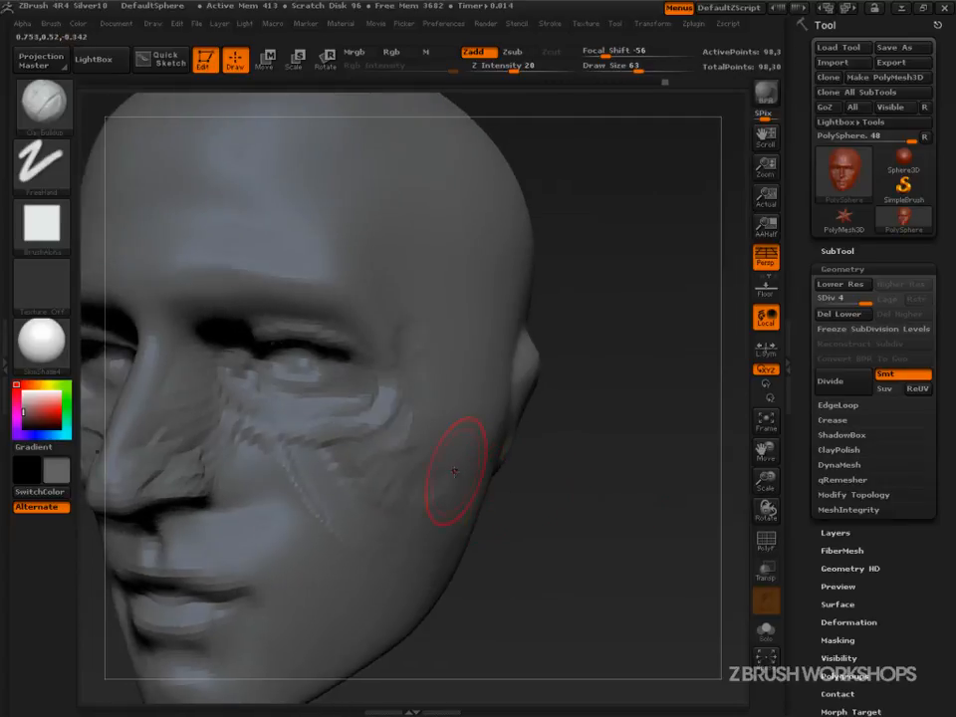
pyautogui.moveTo(577, 484)
pyautogui.mouseDown()
pyautogui.moveTo(630, 498)
pyautogui.moveTo(473, 454)
pyautogui.moveTo(476, 463)
pyautogui.moveTo(497, 437)
pyautogui.moveTo(470, 444)
pyautogui.moveTo(474, 428)
pyautogui.moveTo(517, 379)
pyautogui.moveTo(458, 399)
pyautogui.moveTo(424, 378)
pyautogui.mouseUp()
pyautogui.press('s')
pyautogui.click(485, 453)
pyautogui.press('s')
pyautogui.click(428, 437)
pyautogui.press('s')
pyautogui.click(461, 396)
pyautogui.moveTo(502, 376)
pyautogui.keyDown('alt'); pyautogui.mouseDown()
pyautogui.moveTo(454, 388)
pyautogui.moveTo(495, 398)
pyautogui.moveTo(453, 404)
pyautogui.moveTo(463, 352)
pyautogui.moveTo(435, 335)
pyautogui.mouseUp(); pyautogui.keyUp('alt')
pyautogui.press('s')
pyautogui.click(482, 396)
pyautogui.keyDown('alt'); pyautogui.moveTo(389, 308); pyautogui.dragTo(402, 245); pyautogui.keyUp('alt')
pyautogui.moveTo(573, 295); pyautogui.dragTo(523, 319)
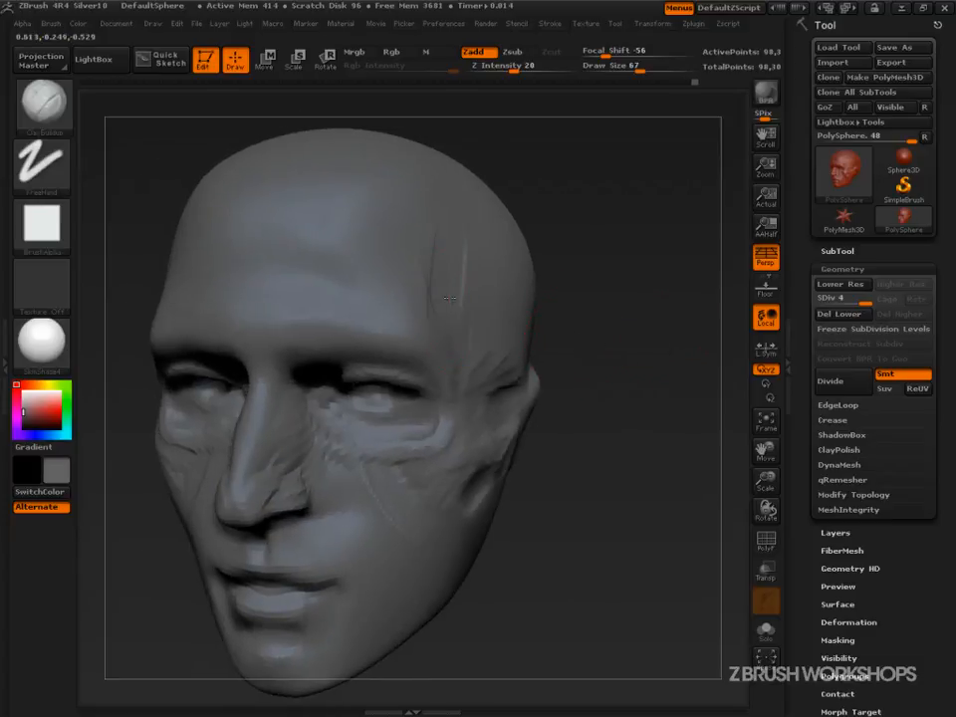
# Add a ClayBuildup stroke across the forehead and build along the side of the nose at draw size 34.
pyautogui.keyDown('alt'); pyautogui.moveTo(408, 247); pyautogui.dragTo(331, 263); pyautogui.keyUp('alt')
pyautogui.press('s')
pyautogui.click(266, 330)
pyautogui.moveTo(603, 488); pyautogui.dragTo(705, 494)
pyautogui.moveTo(610, 454); pyautogui.dragTo(506, 445)
pyautogui.moveTo(582, 570)
pyautogui.keyDown('alt'); pyautogui.mouseDown()
pyautogui.moveTo(596, 501)
pyautogui.moveTo(532, 483)
pyautogui.mouseUp(); pyautogui.keyUp('alt')
pyautogui.press('s')
pyautogui.click(411, 405)
pyautogui.moveTo(404, 380); pyautogui.dragTo(417, 420)
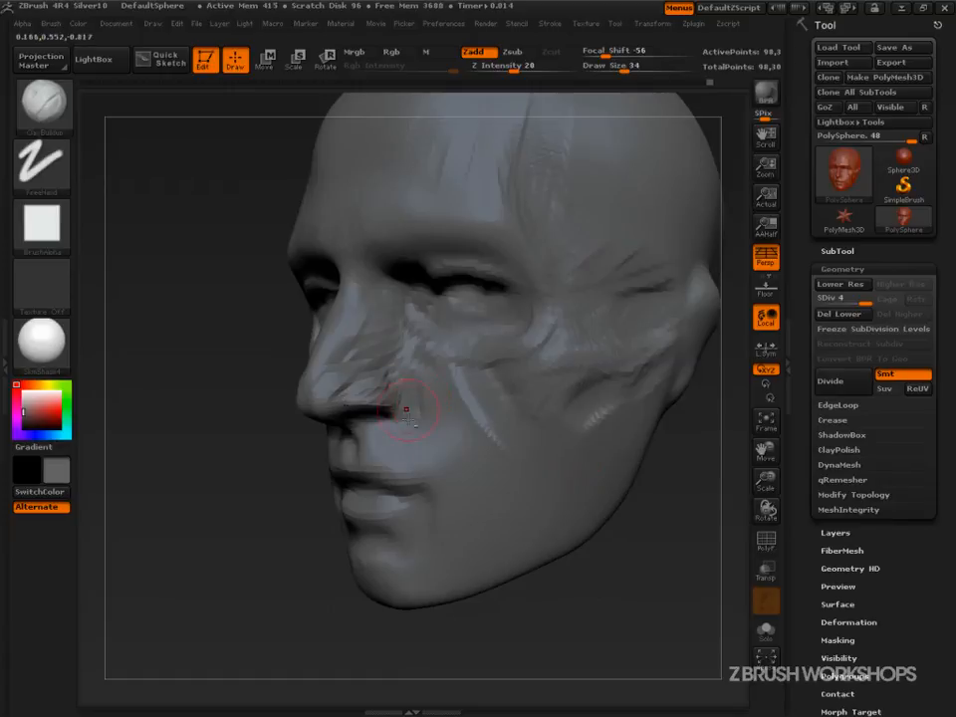
# Enlarge the brush to draw size 48 and build up the fold beside the nostril.
pyautogui.moveTo(301, 522)
pyautogui.mouseDown()
pyautogui.moveTo(250, 527)
pyautogui.moveTo(294, 507)
pyautogui.mouseUp()
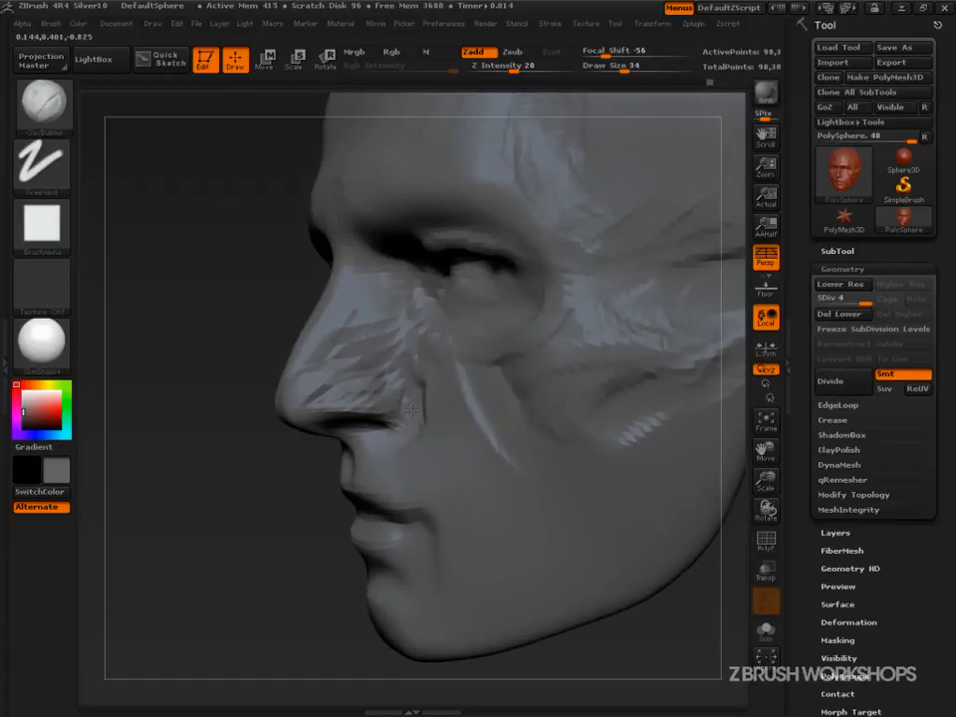
pyautogui.moveTo(228, 353); pyautogui.dragTo(249, 353)
pyautogui.press(']')
pyautogui.moveTo(424, 389); pyautogui.dragTo(420, 429)
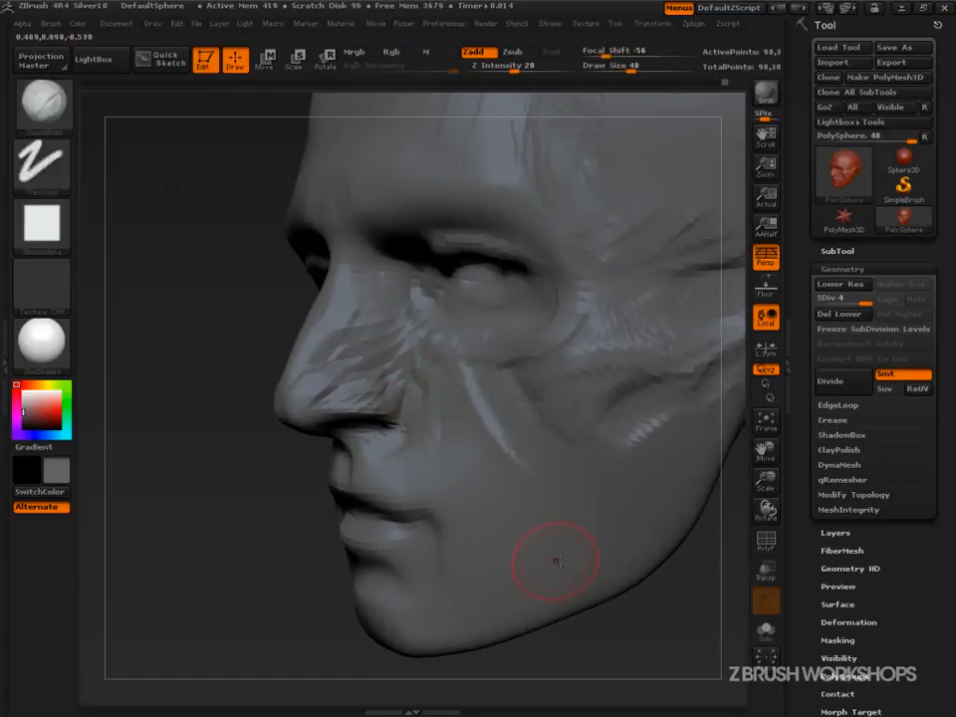
pyautogui.press('r')
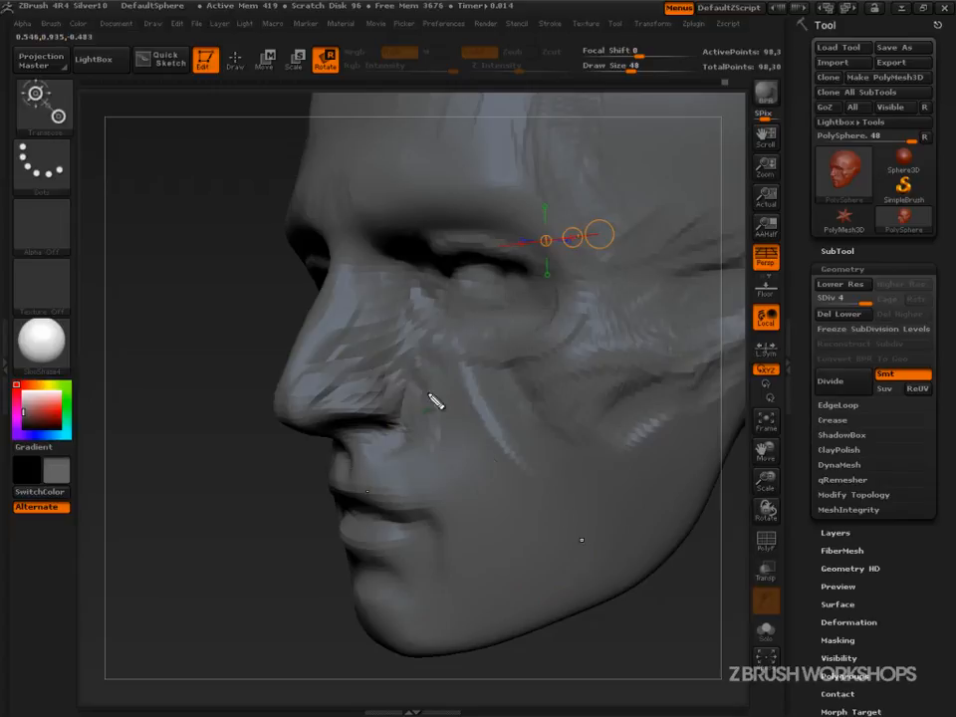
pyautogui.moveTo(396, 386)
pyautogui.mouseDown()
pyautogui.moveTo(410, 398)
pyautogui.moveTo(384, 456)
pyautogui.moveTo(426, 423)
pyautogui.moveTo(435, 391)
pyautogui.mouseUp()
pyautogui.press('Escape')
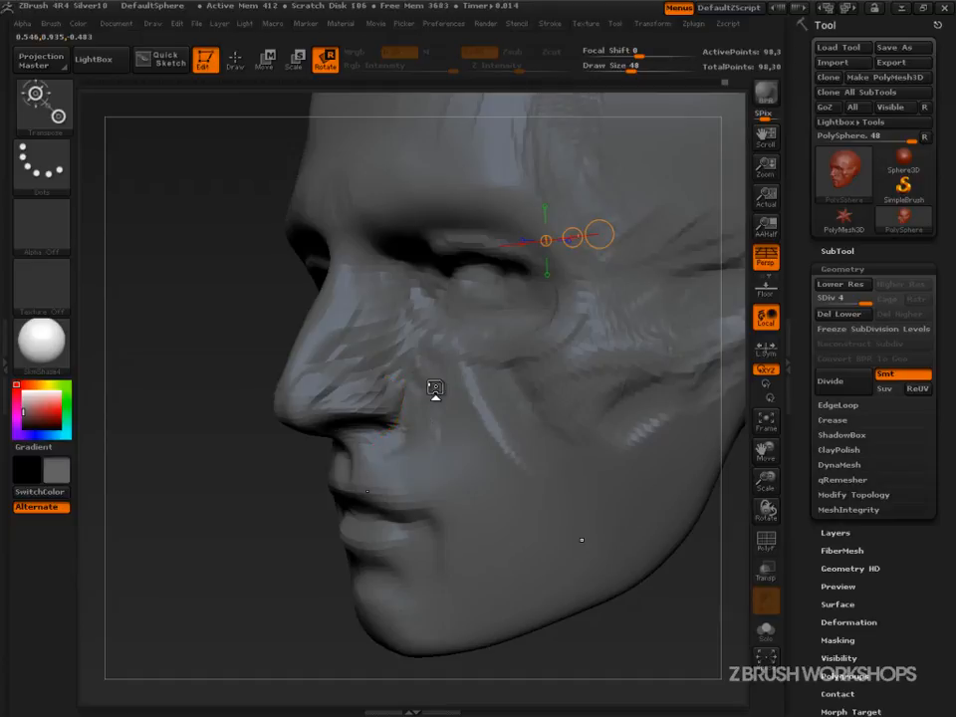
pyautogui.moveTo(257, 608); pyautogui.dragTo(274, 609)
pyautogui.press('q')
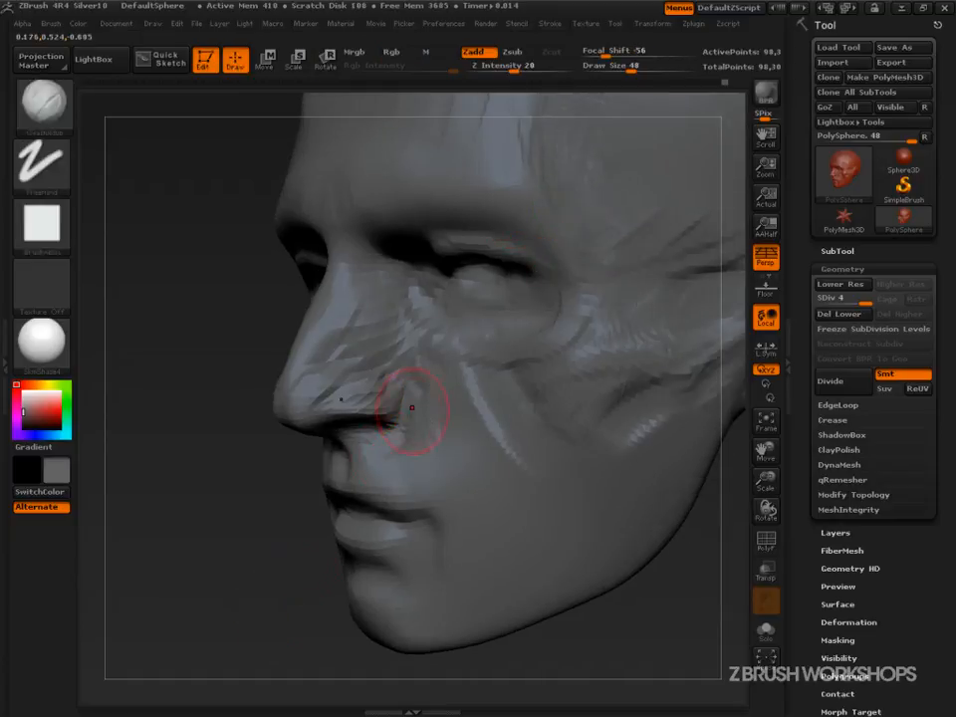
# Build up the area between the nostril and upper lip with ClayBuildup at draw size 42.
pyautogui.press('s')
pyautogui.moveTo(401, 448); pyautogui.dragTo(390, 448)
pyautogui.moveTo(261, 528); pyautogui.dragTo(221, 538)
pyautogui.press('s')
pyautogui.moveTo(388, 440); pyautogui.dragTo(394, 442)
pyautogui.press('s')
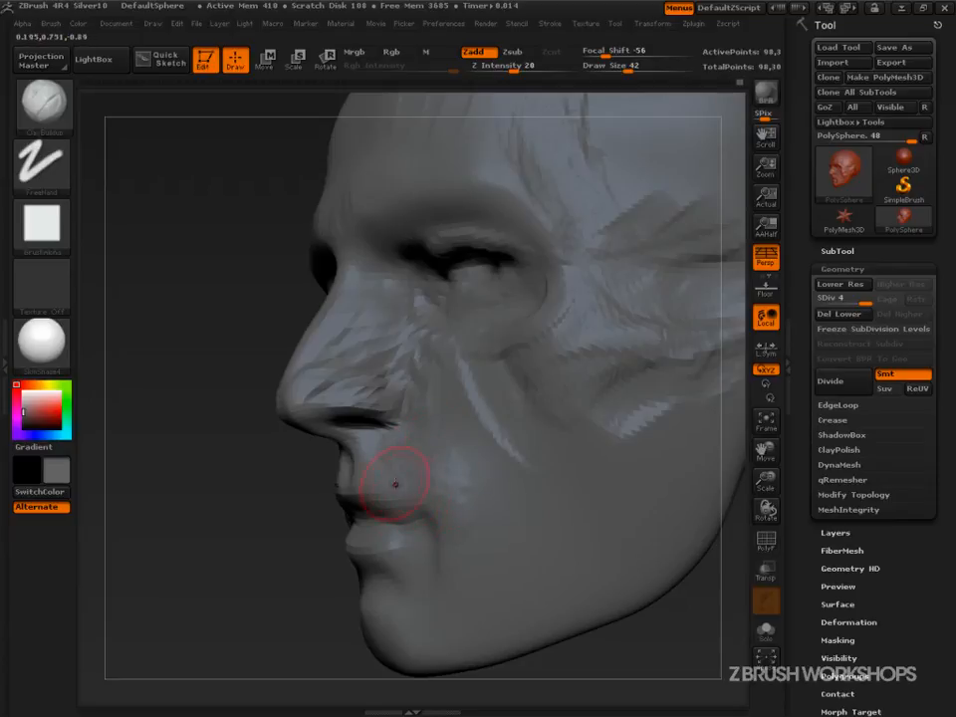
# Sculpt the lips with ClayBuildup, setting the draw size to 25 and then 37.
pyautogui.moveTo(272, 550); pyautogui.dragTo(394, 459)
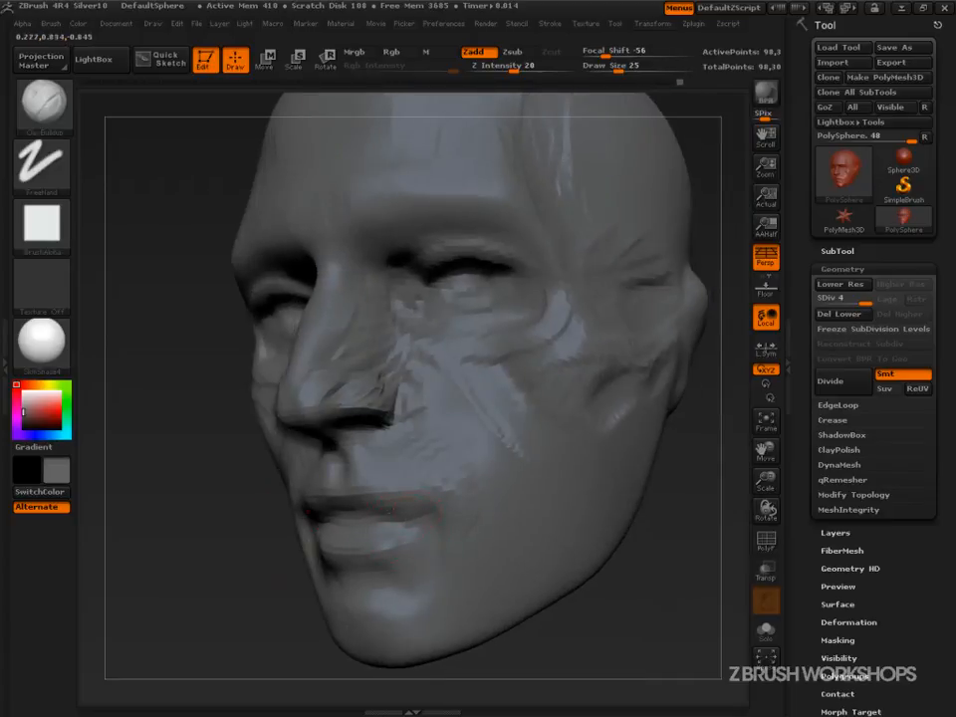
pyautogui.moveTo(269, 558)
pyautogui.mouseDown()
pyautogui.moveTo(403, 543)
pyautogui.moveTo(454, 519)
pyautogui.mouseUp()
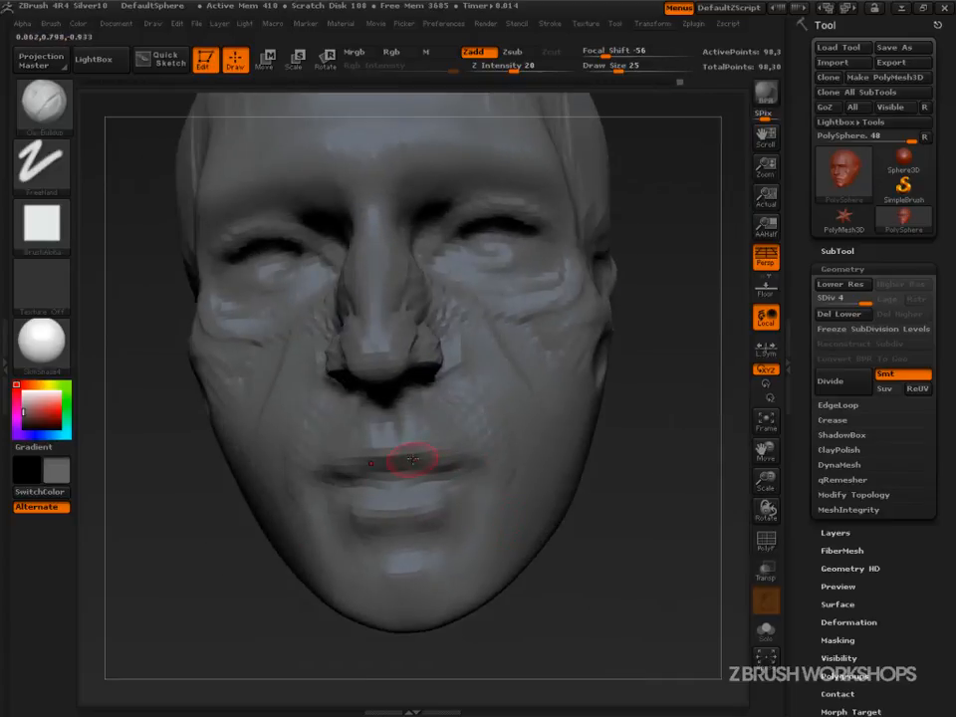
pyautogui.press(']')
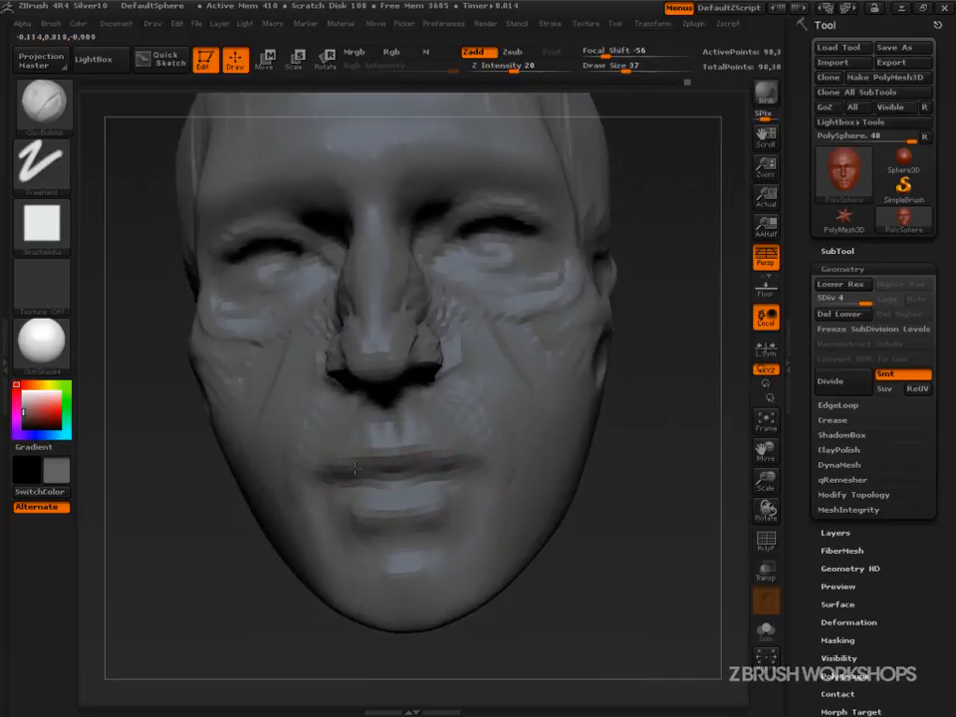
pyautogui.moveTo(609, 519); pyautogui.dragTo(333, 479)
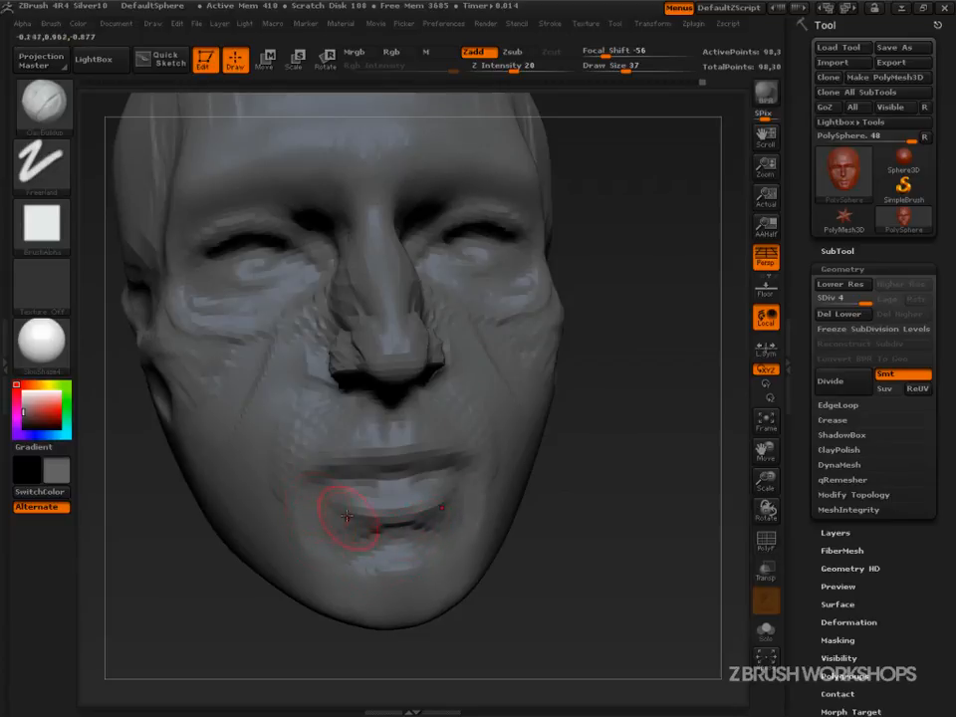
# Switch to the Standard brush and set its draw size to 16.
pyautogui.press('b')
pyautogui.press('s')
pyautogui.press('t')
pyautogui.press('s')
pyautogui.moveTo(340, 482)
pyautogui.mouseDown()
pyautogui.moveTo(325, 482)
pyautogui.moveTo(368, 478)
pyautogui.moveTo(325, 482)
pyautogui.mouseUp()
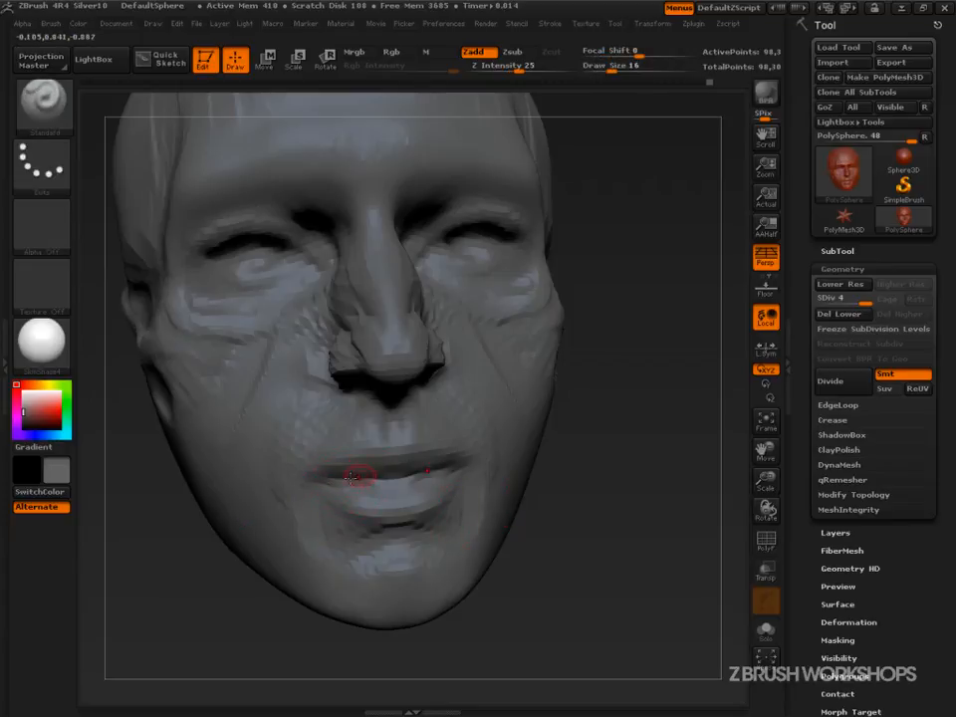
pyautogui.moveTo(558, 498)
pyautogui.mouseDown()
pyautogui.moveTo(614, 555)
pyautogui.moveTo(702, 566)
pyautogui.mouseUp()
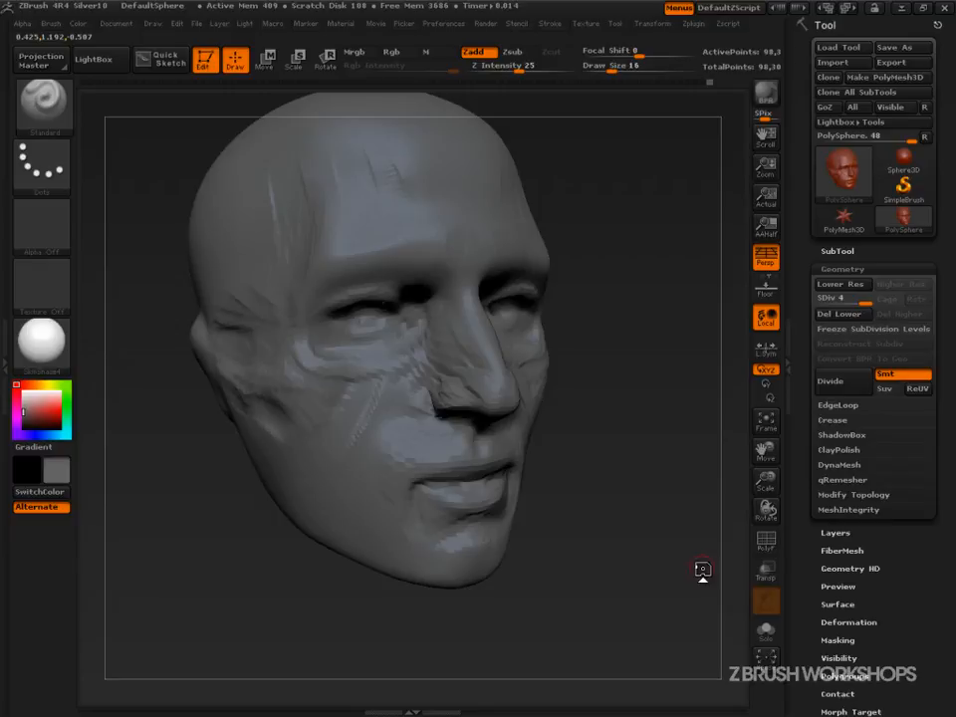
# Open the brush library and select the Slash3 brush.
pyautogui.click(43, 103)
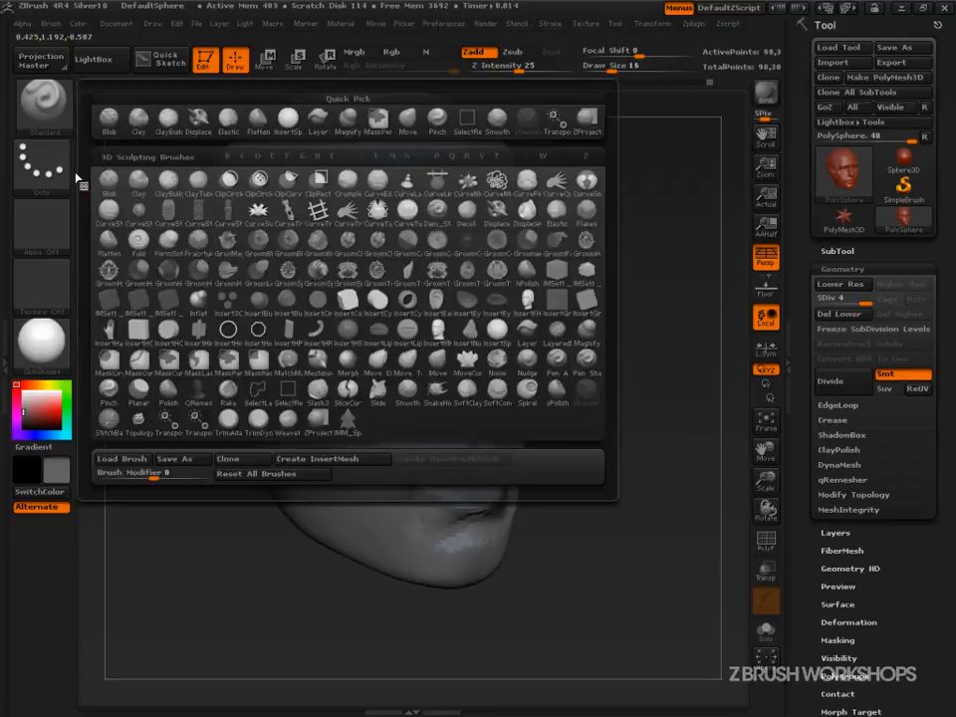
pyautogui.press('b')
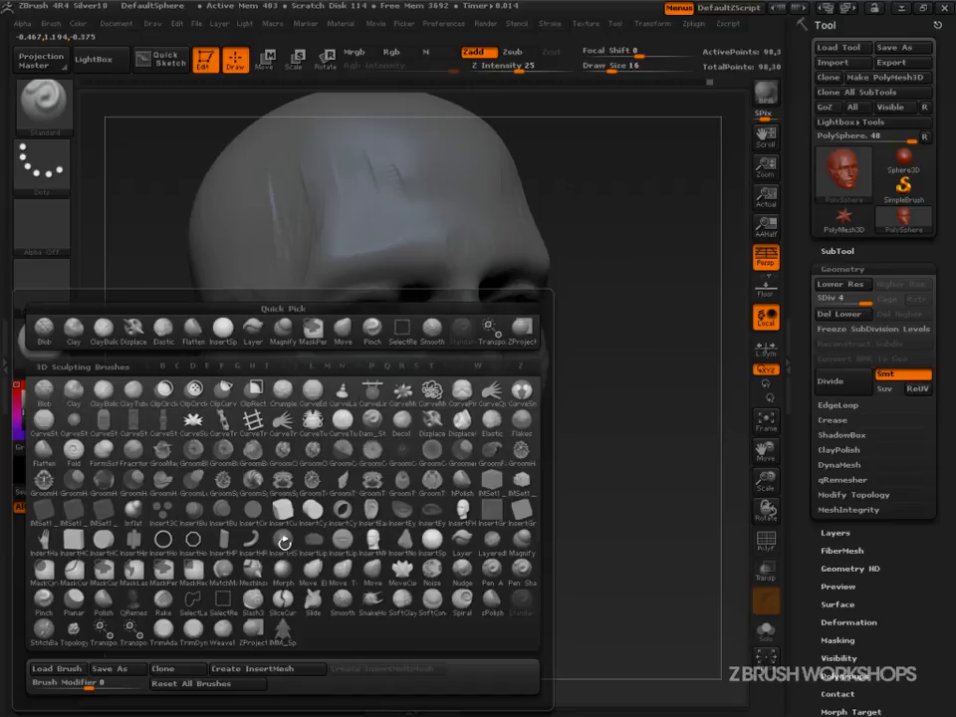
pyautogui.press('s')
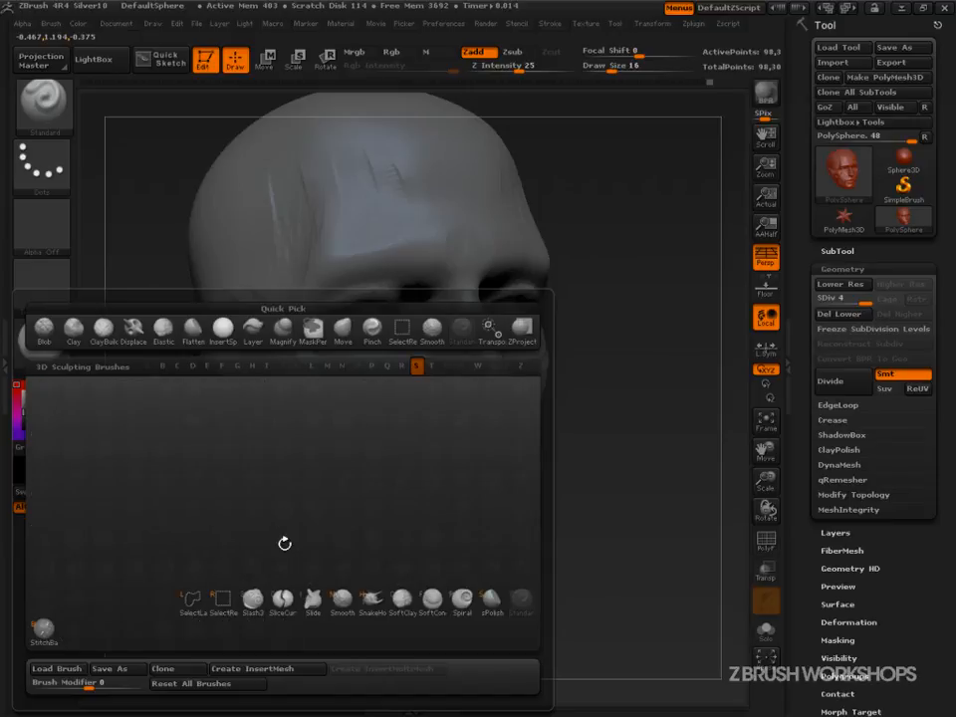
pyautogui.press('3')
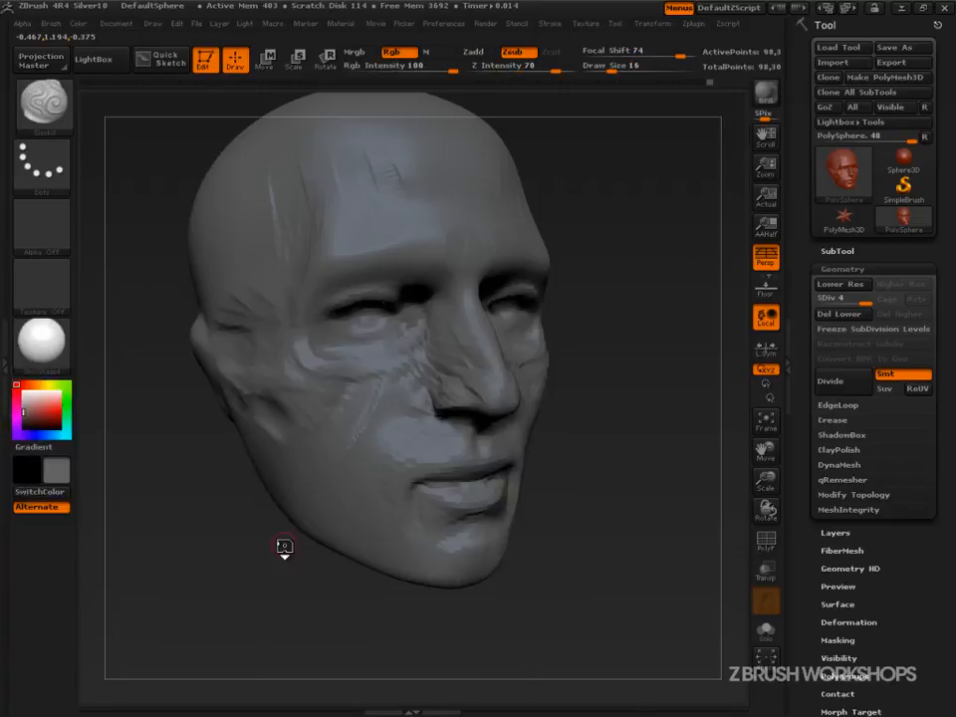
pyautogui.moveTo(661, 521); pyautogui.dragTo(682, 609)
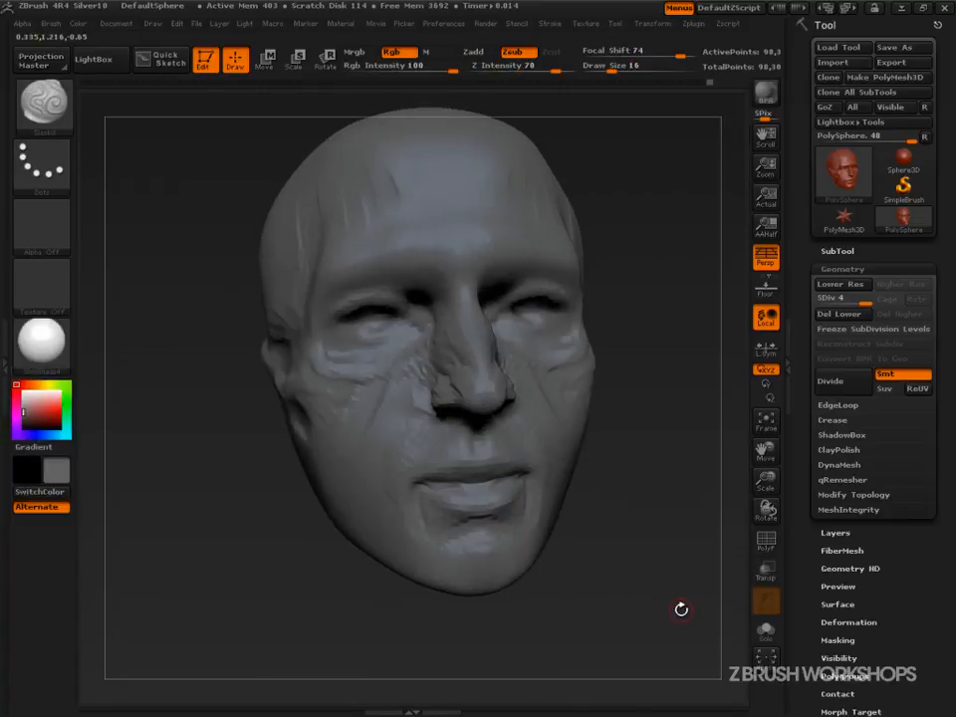
pyautogui.press('b')
pyautogui.press('s')
pyautogui.press('l')
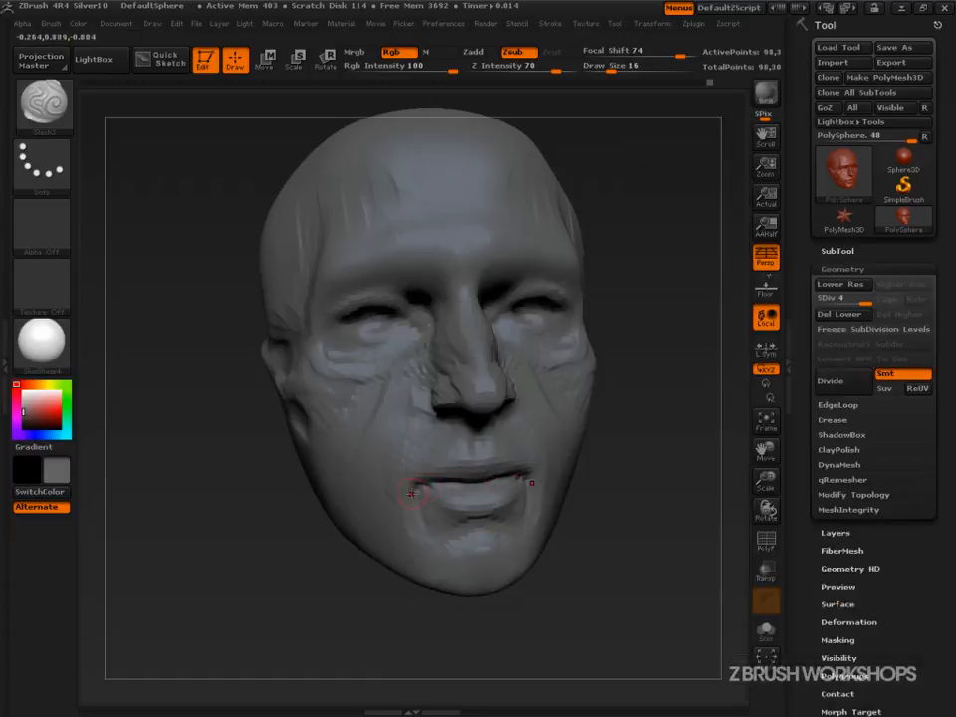
# Lower the Slash3 brush's Z Intensity to 42 and cut a slash stroke across the cheek.
pyautogui.moveTo(555, 69); pyautogui.dragTo(534, 66)
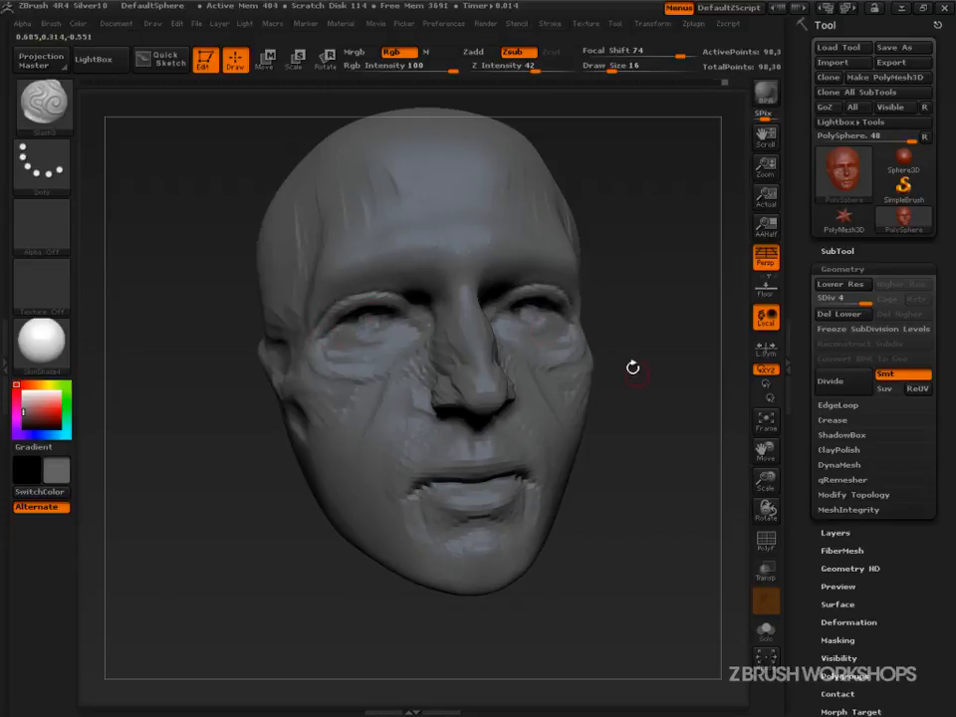
pyautogui.moveTo(598, 342); pyautogui.dragTo(468, 371)
pyautogui.moveTo(607, 431)
pyautogui.mouseDown()
pyautogui.moveTo(609, 484)
pyautogui.moveTo(634, 484)
pyautogui.moveTo(579, 517)
pyautogui.moveTo(611, 550)
pyautogui.moveTo(662, 497)
pyautogui.moveTo(677, 517)
pyautogui.moveTo(652, 497)
pyautogui.moveTo(685, 508)
pyautogui.mouseUp()
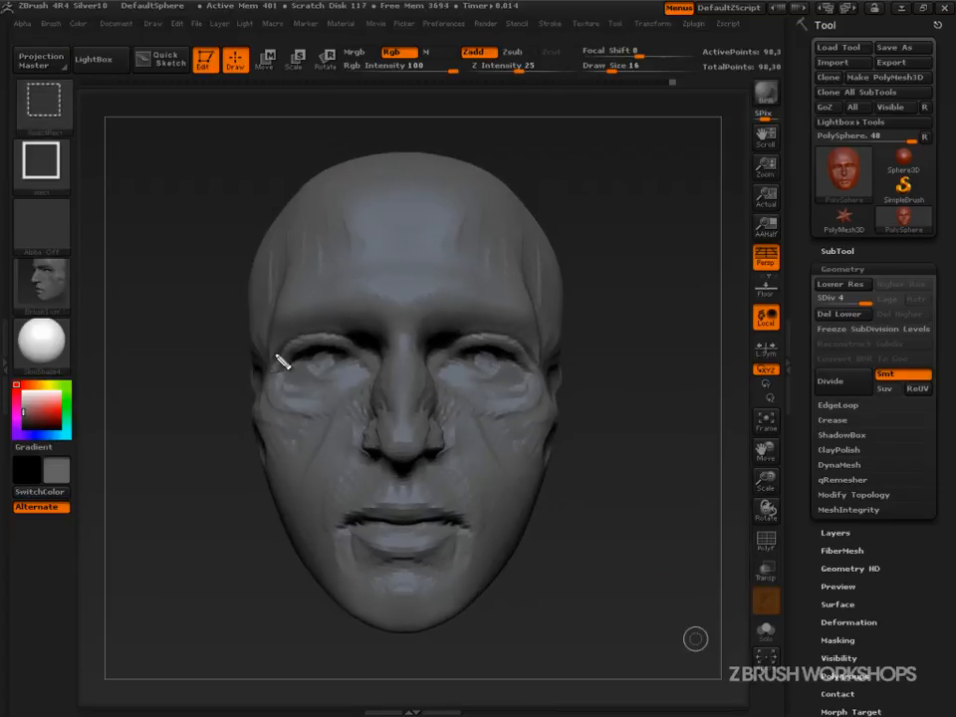
pyautogui.moveTo(282, 360)
pyautogui.mouseDown()
pyautogui.moveTo(367, 365)
pyautogui.moveTo(377, 375)
pyautogui.moveTo(443, 368)
pyautogui.moveTo(632, 381)
pyautogui.mouseUp()
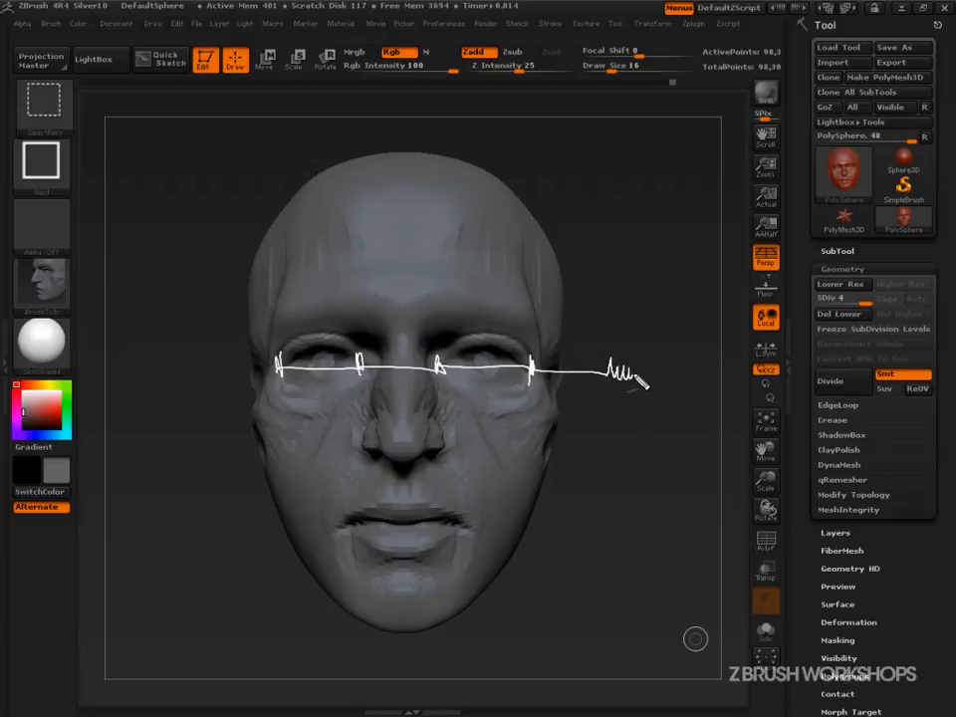
pyautogui.moveTo(281, 370); pyautogui.dragTo(195, 388)
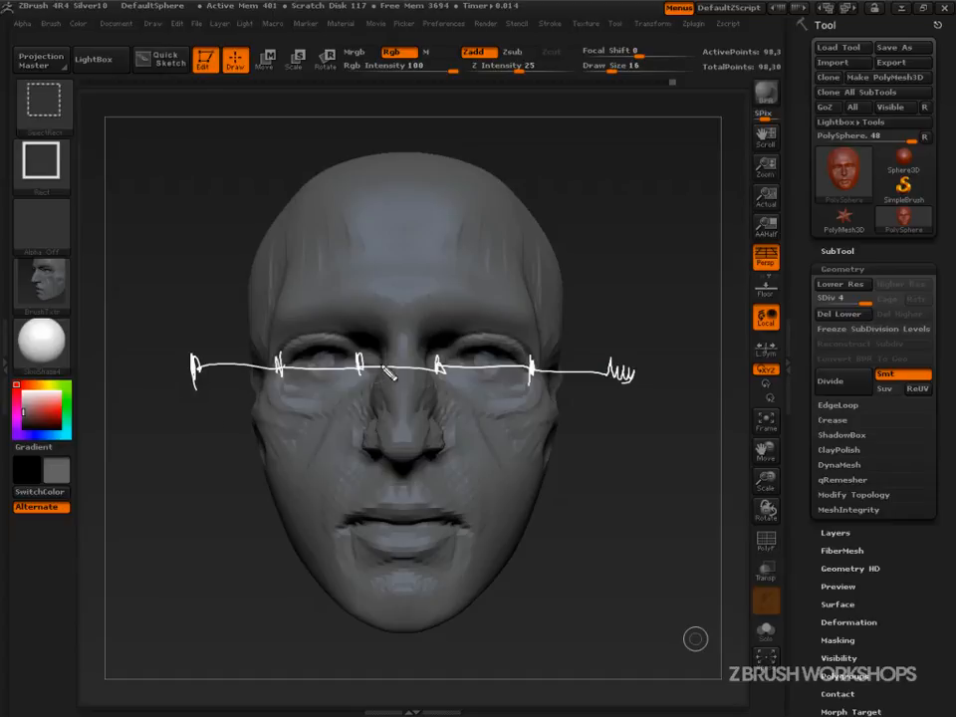
pyautogui.moveTo(375, 379); pyautogui.dragTo(566, 385)
pyautogui.moveTo(362, 389); pyautogui.dragTo(248, 392)
pyautogui.moveTo(370, 373); pyautogui.dragTo(365, 380)
pyautogui.moveTo(435, 374); pyautogui.dragTo(436, 385)
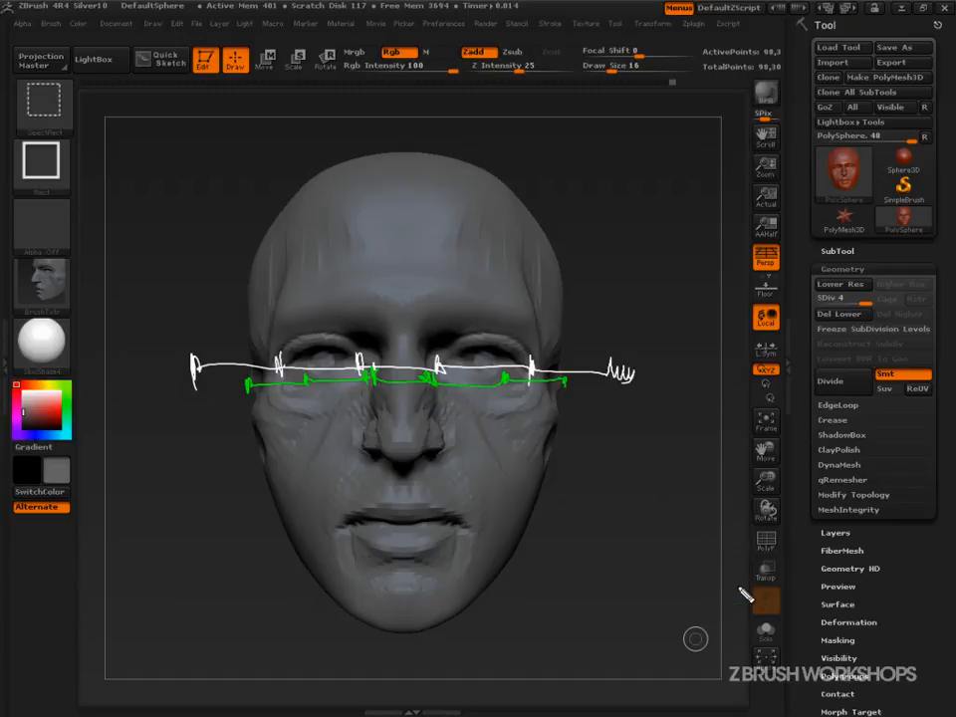